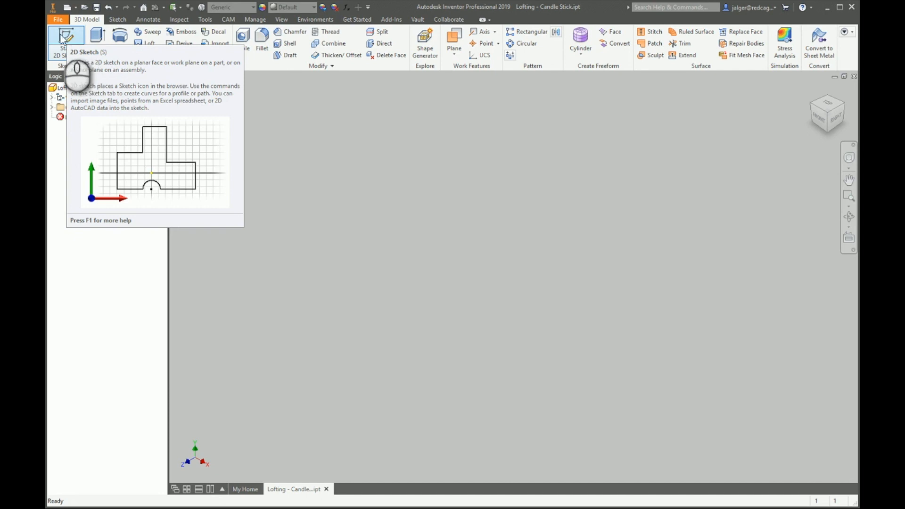
- Sketch a 2.5 by 2.5 in center-point rectangle on the XZ plane, centered on the origin, and finish the sketch
click(68, 39)
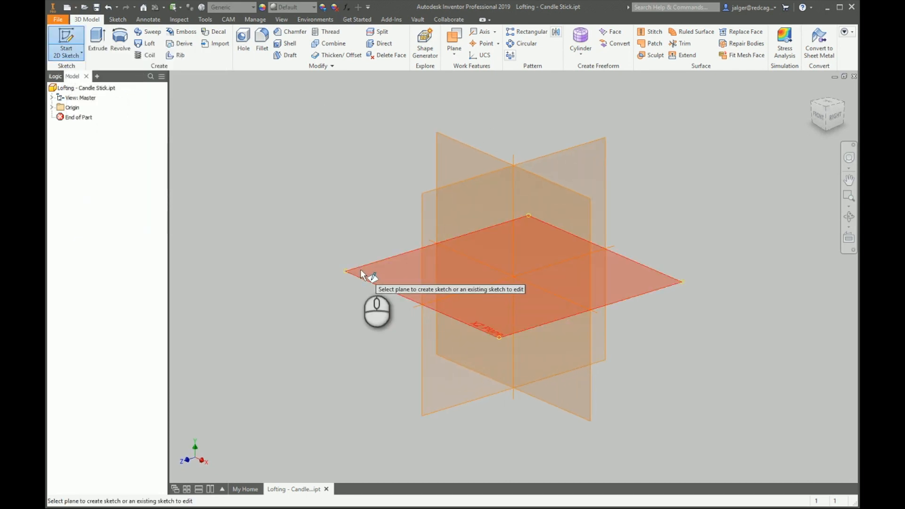
click(361, 271)
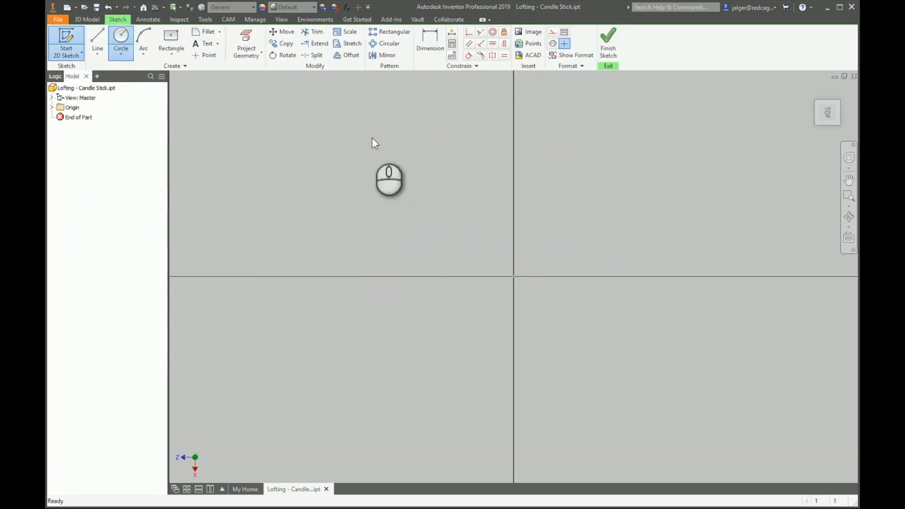
click(173, 57)
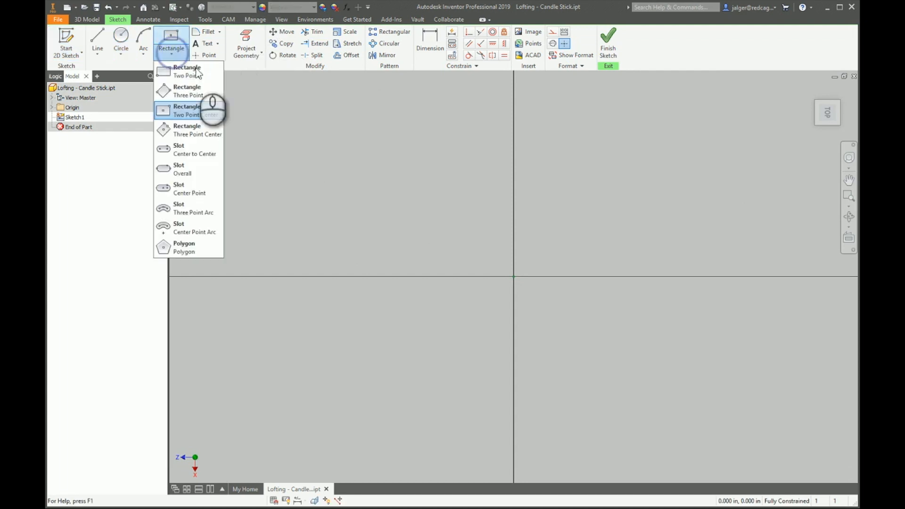
click(219, 110)
click(513, 277)
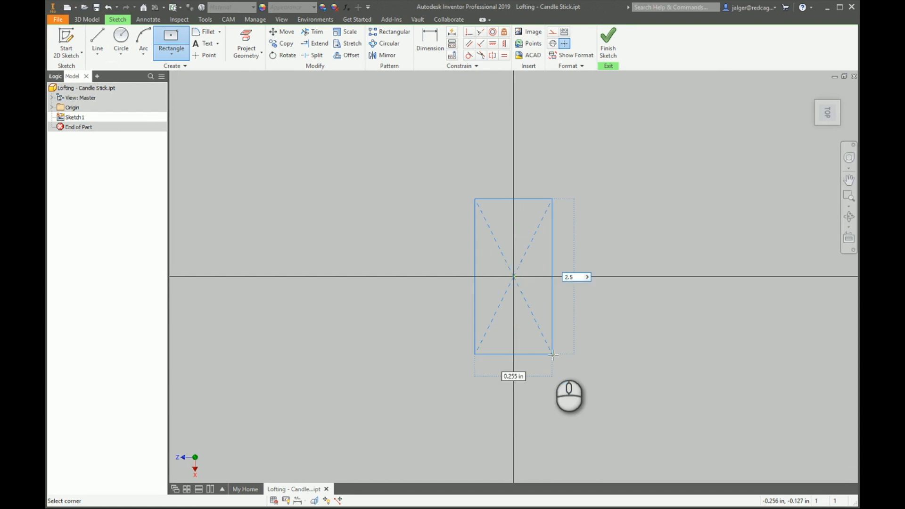
text(2.5)
key(Tab)
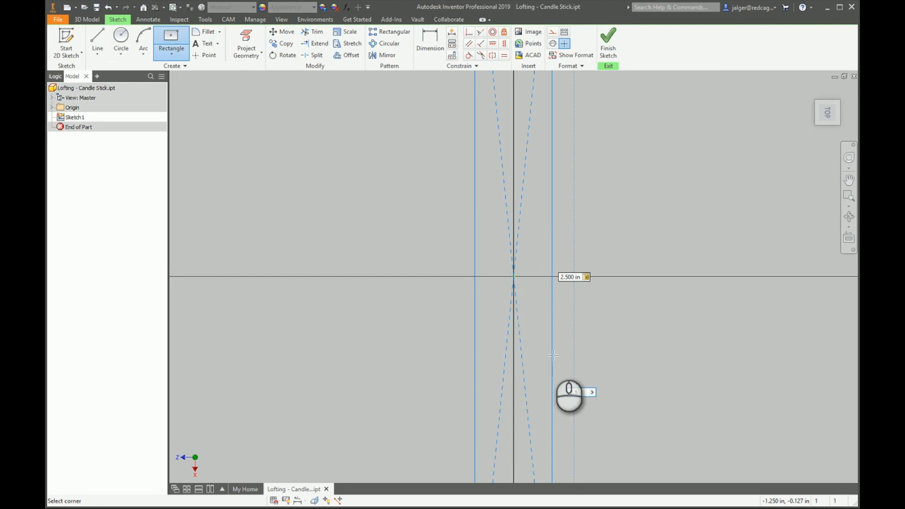
text(2.5)
key(Tab)
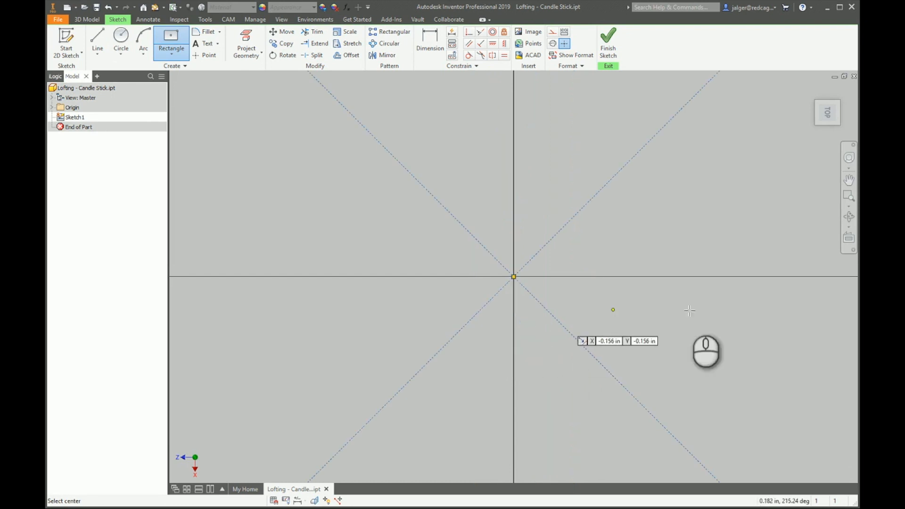
scroll(688, 312, down, 5)
click(607, 45)
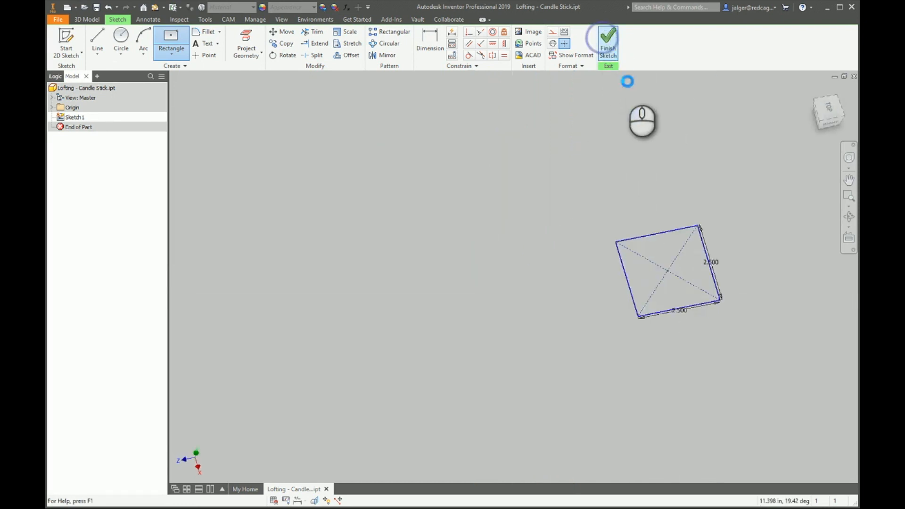
- Create a work plane offset 2 in above the XZ plane
middle_drag(723, 287, 608, 370)
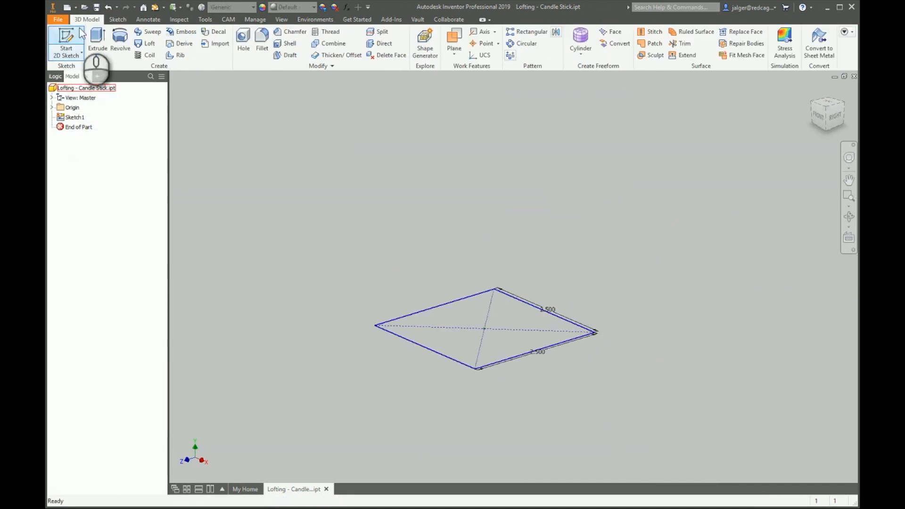
click(455, 39)
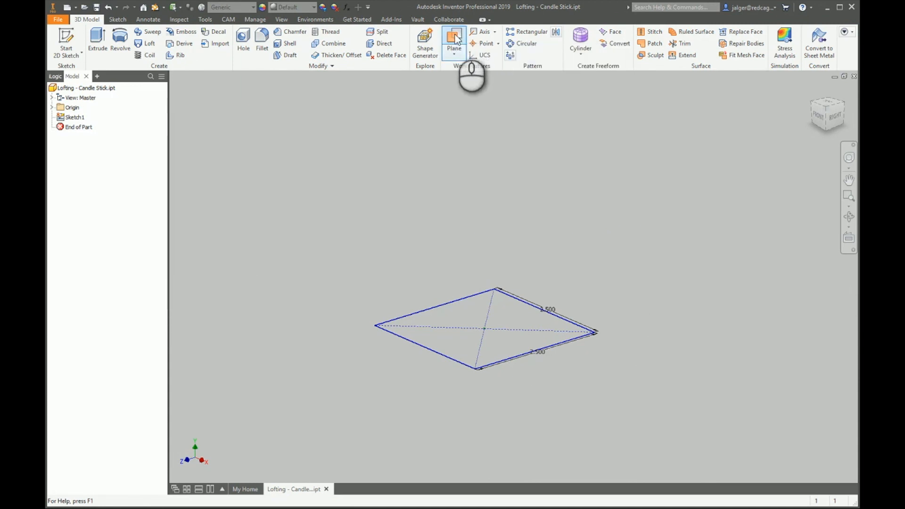
click(53, 108)
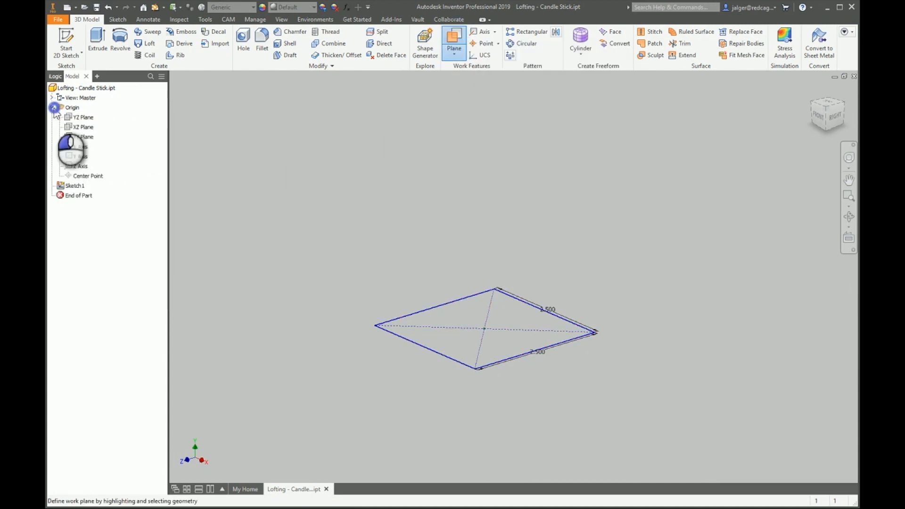
click(83, 127)
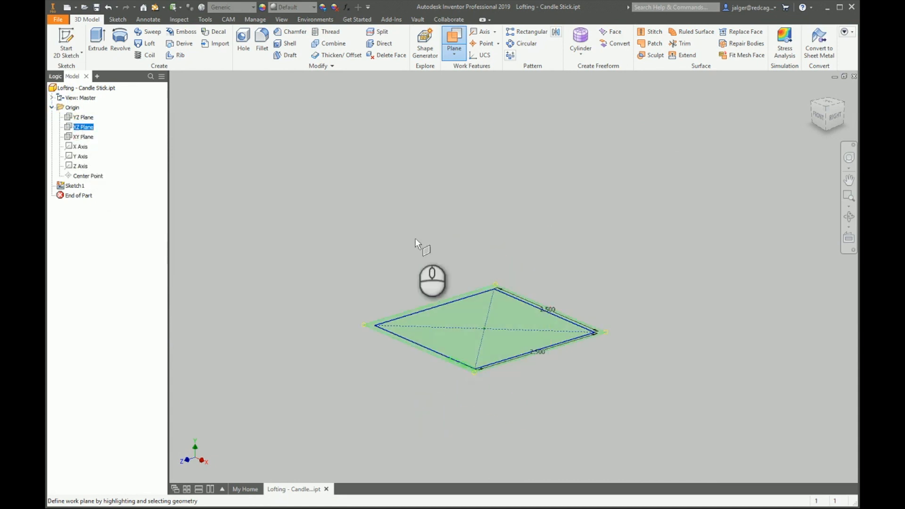
drag(307, 360, 310, 319)
text(2)
key(Return)
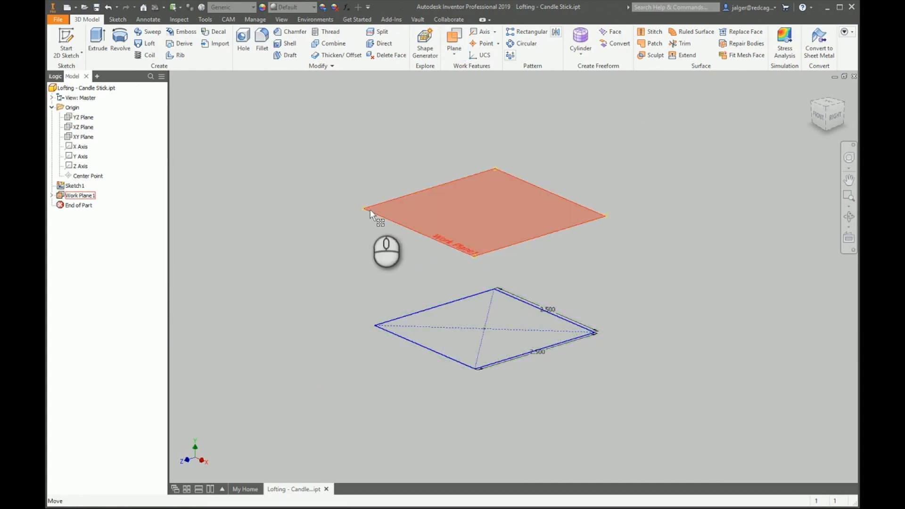
- Add a second work plane offset 1 in above the first work plane
click(462, 36)
click(559, 229)
text(1)
key(Return)
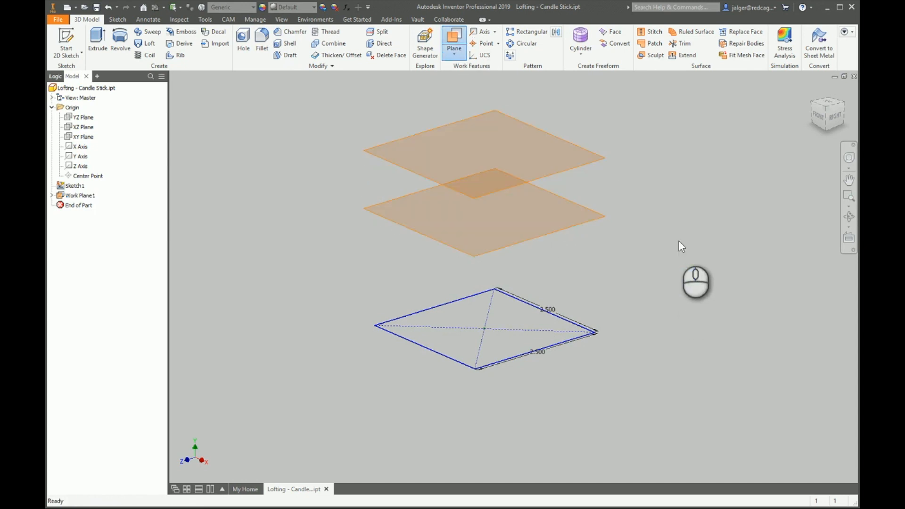
- Add a third work plane offset 2 in above the second work plane
middle_drag(678, 240, 674, 295)
click(454, 42)
click(575, 234)
drag(660, 265, 662, 225)
text(2)
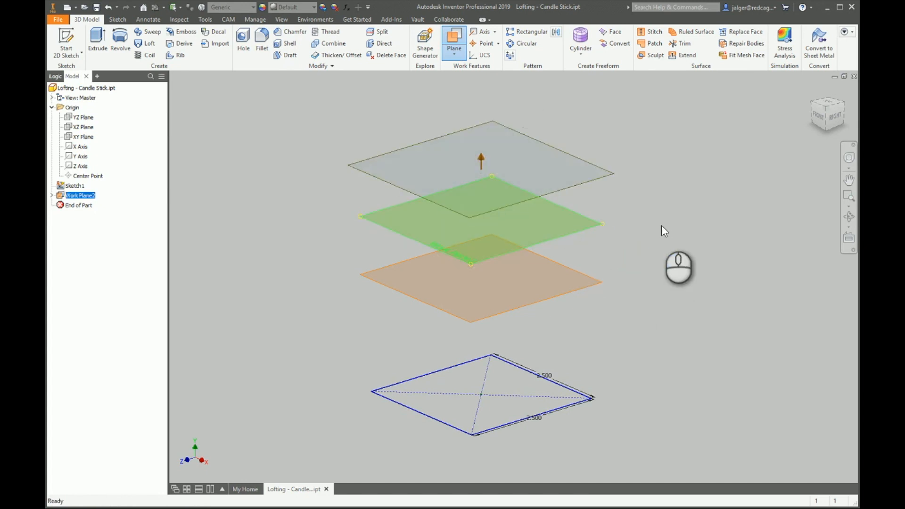
key(Return)
- Add a fourth work plane offset 1 in above the third work plane
scroll(661, 226, down, 5)
middle_drag(674, 215, 648, 242)
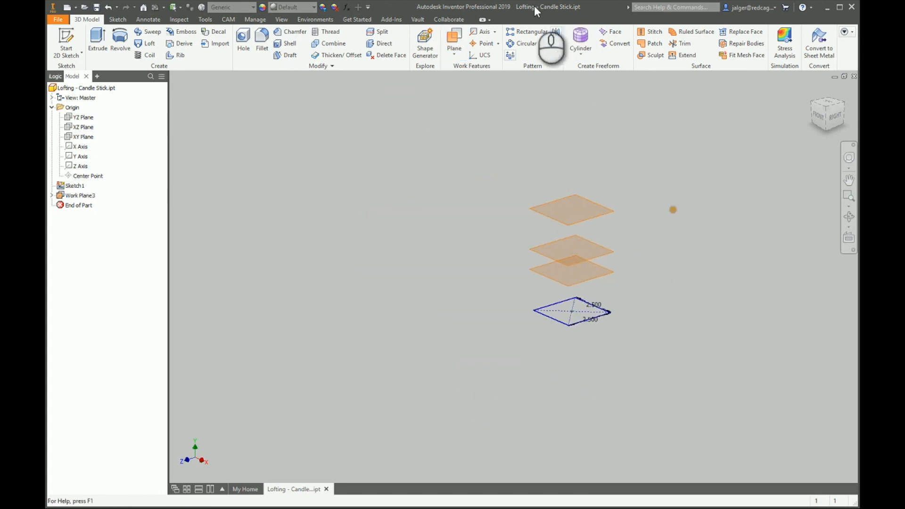
click(454, 42)
drag(605, 215, 641, 225)
text(1)
key(Return)
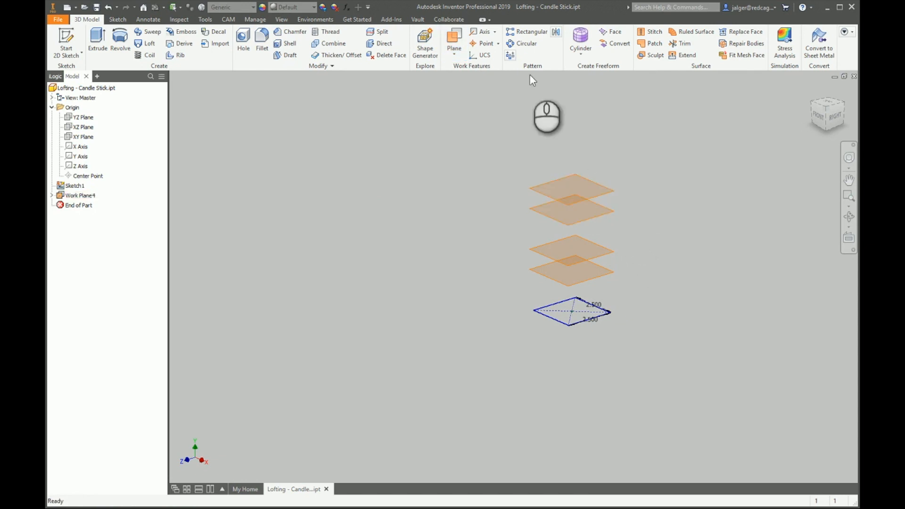
- Stack a fifth and a sixth work plane on top, each offset 1 in above the previous one
click(454, 38)
click(595, 195)
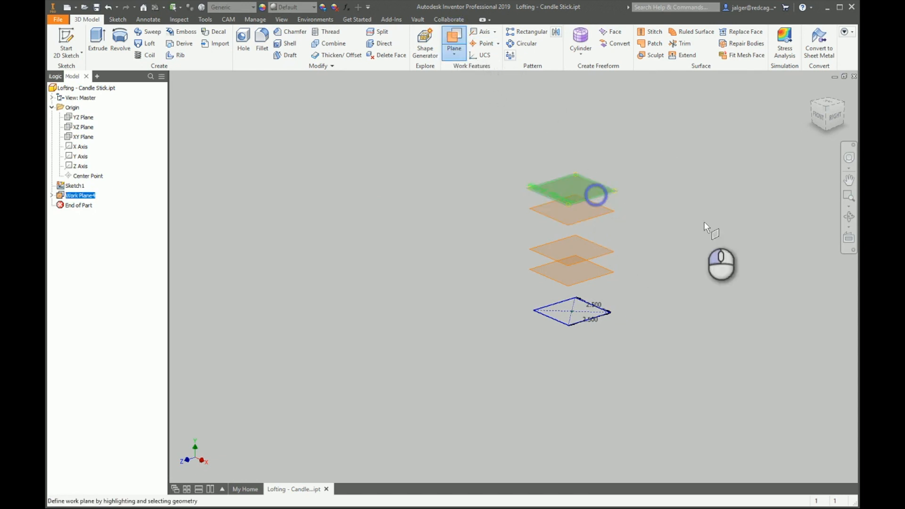
drag(704, 222, 700, 208)
key(Return)
click(447, 37)
click(605, 173)
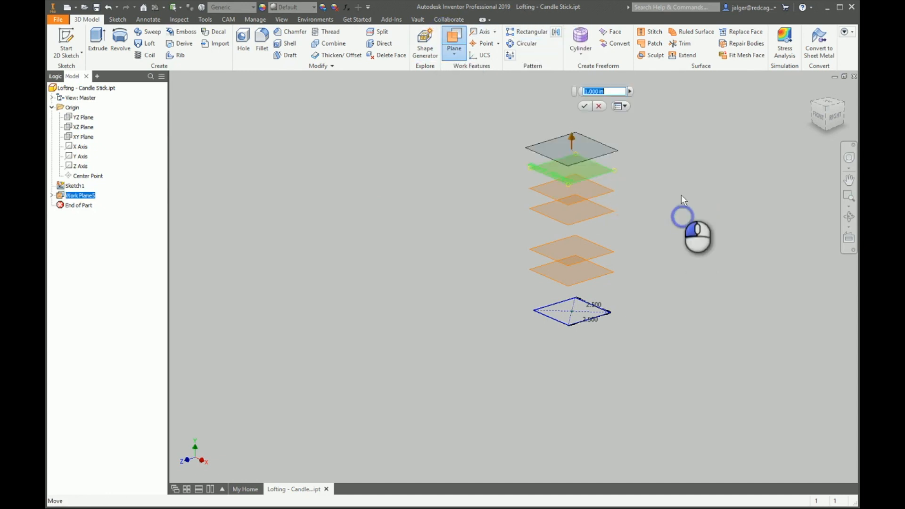
key(Return)
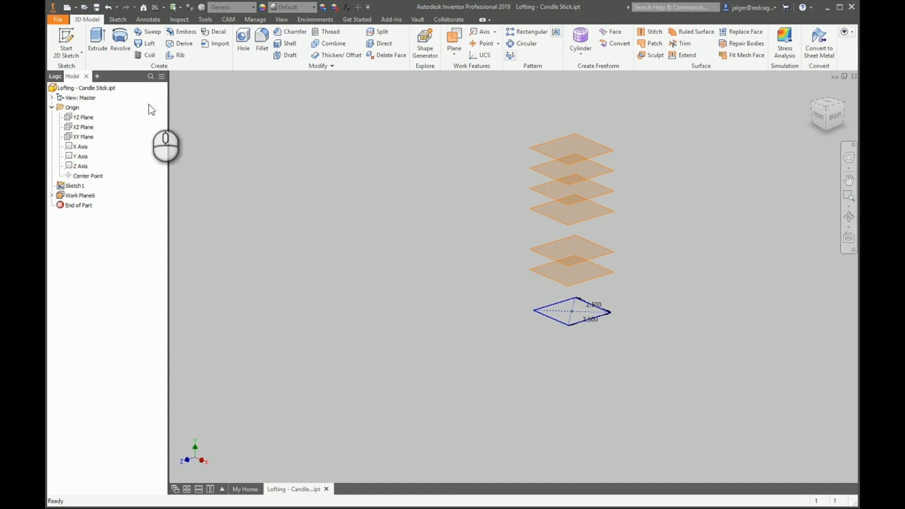
- Sketch a 2 by 2 in center-point rectangle on the lowest work plane, centered on the origin, and finish the sketch
click(67, 38)
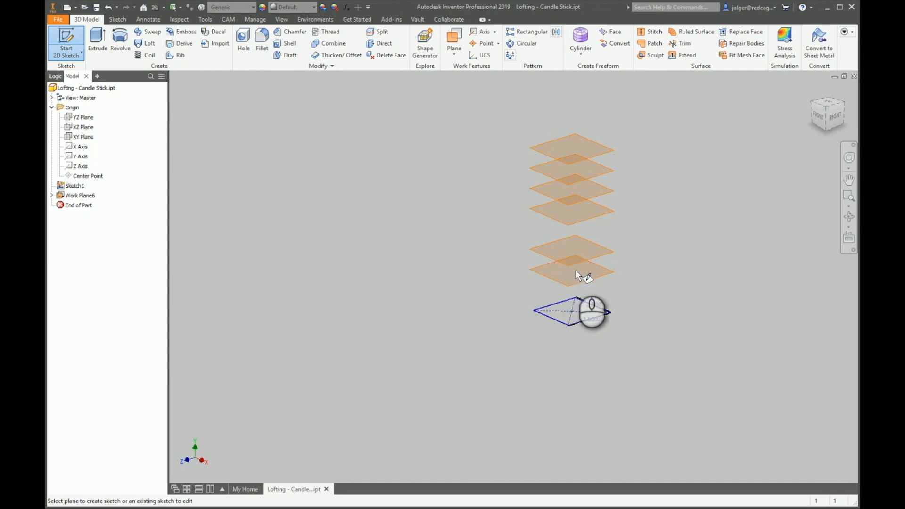
click(543, 271)
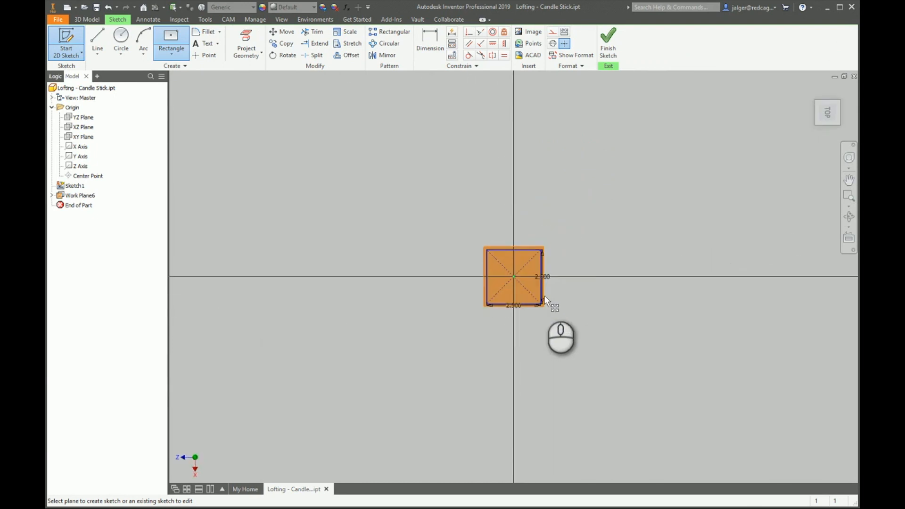
click(171, 40)
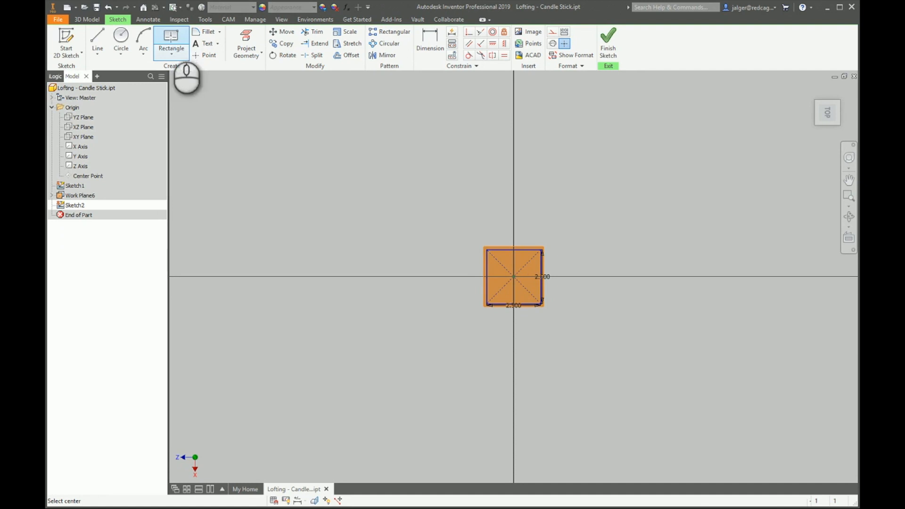
click(515, 277)
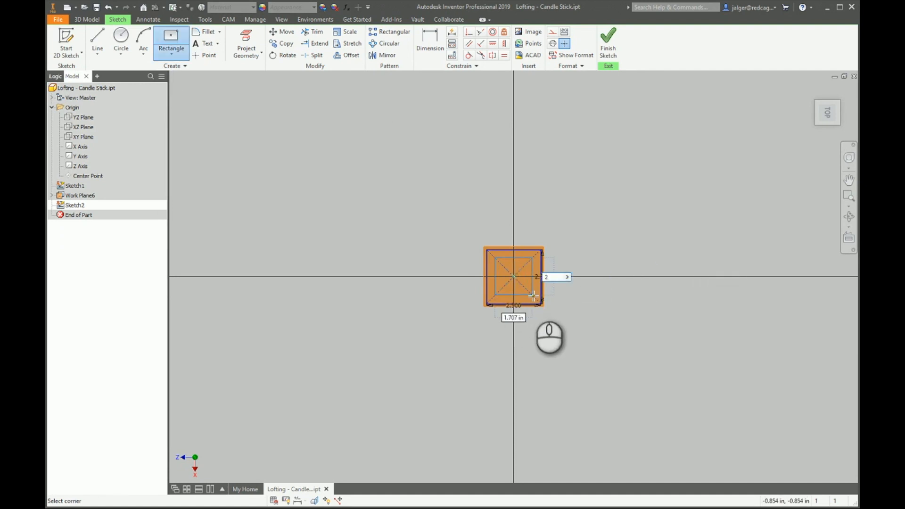
key(Return)
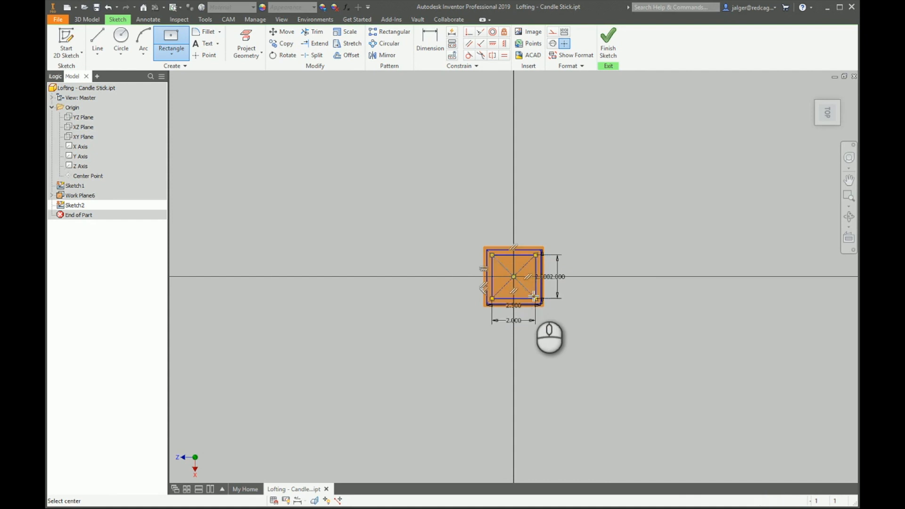
click(609, 47)
- Sketch a 1.75 by 1.75 in center-point rectangle on the second work plane, centered on the origin, and finish the sketch
click(66, 45)
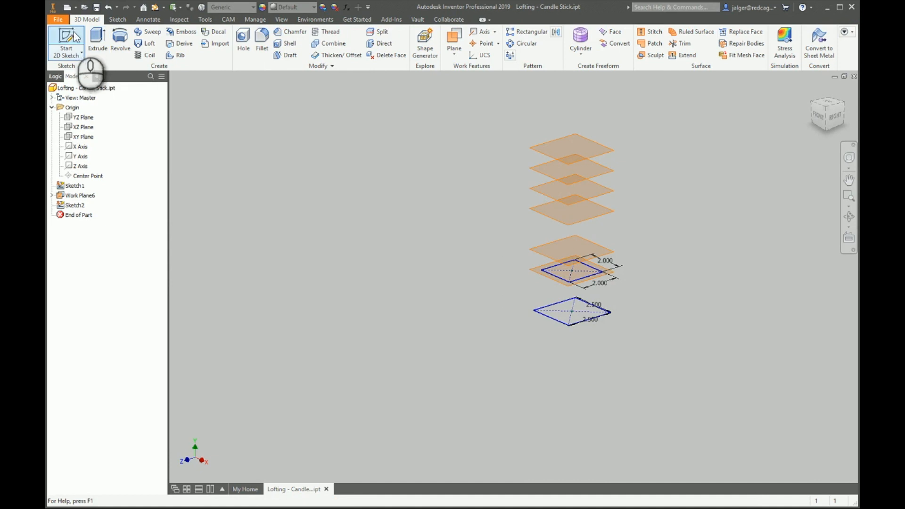
click(535, 250)
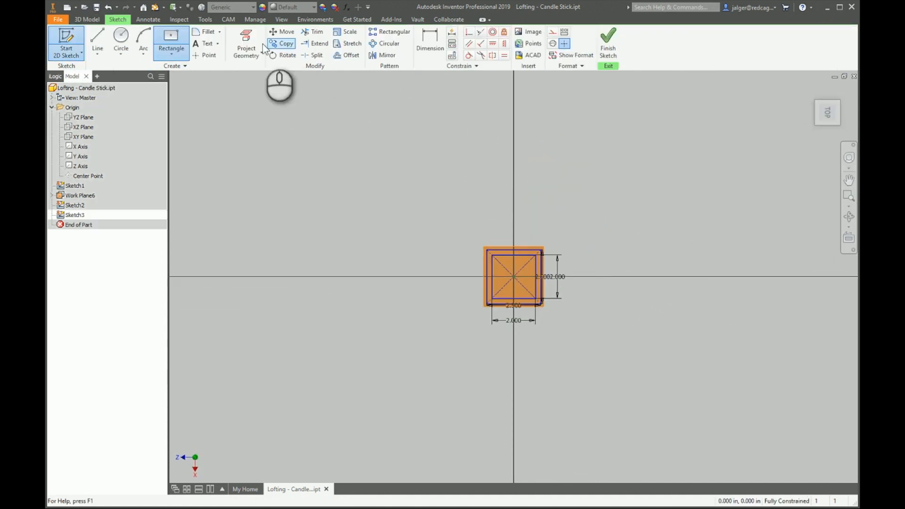
click(171, 41)
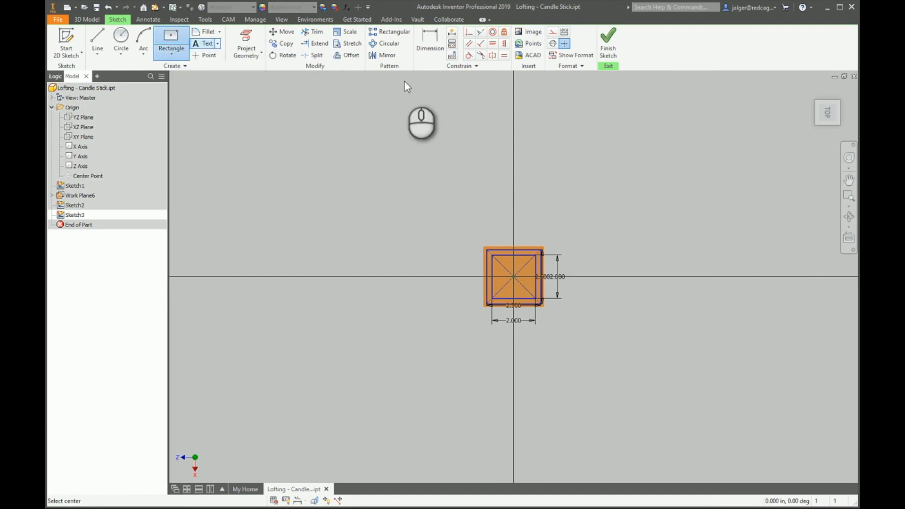
click(518, 277)
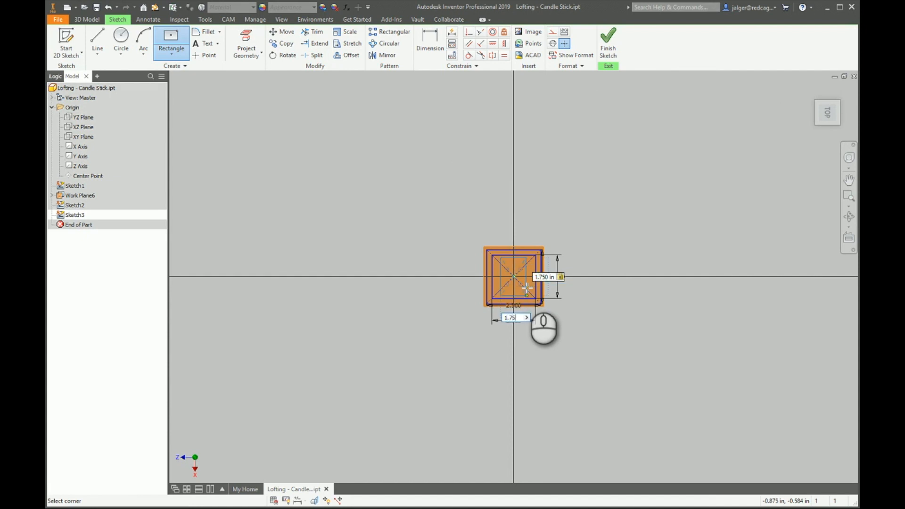
text(1.75)
key(Return)
click(608, 43)
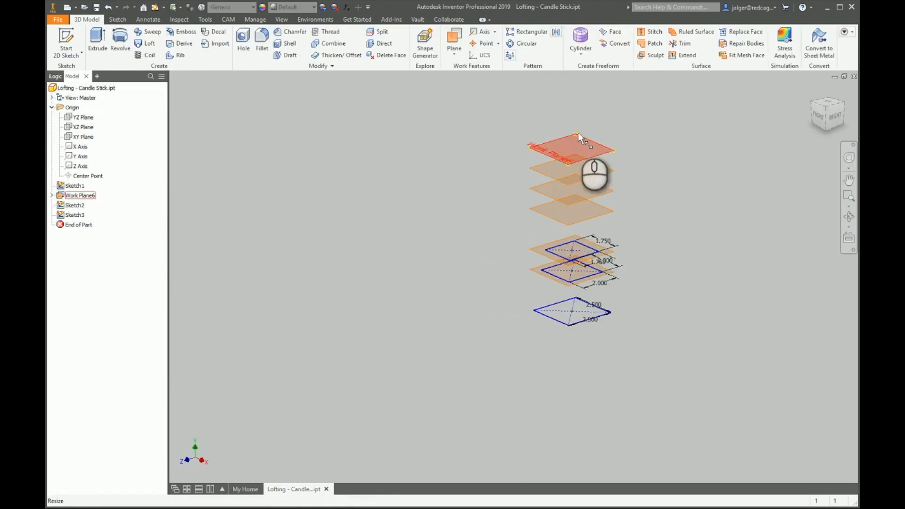
- Sketch a 1.5 in diameter circle on the third work plane, centered on the origin, and finish the sketch
click(66, 40)
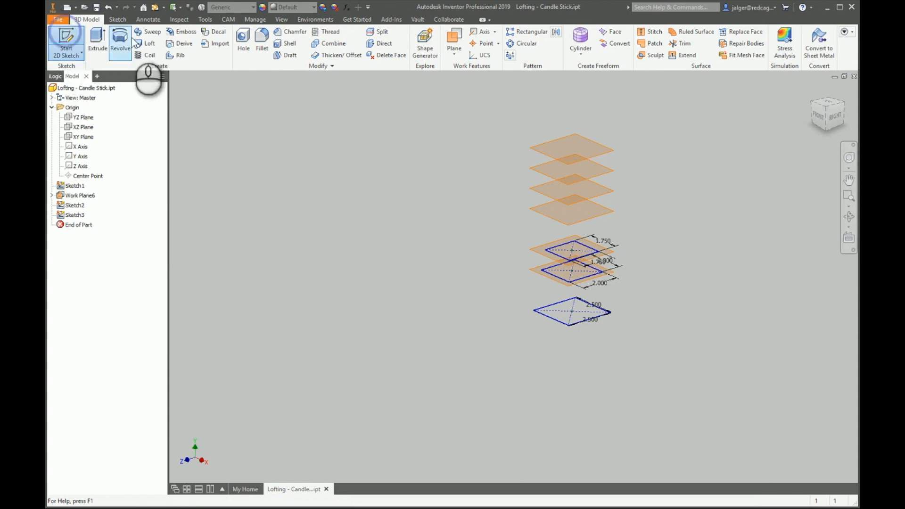
click(538, 214)
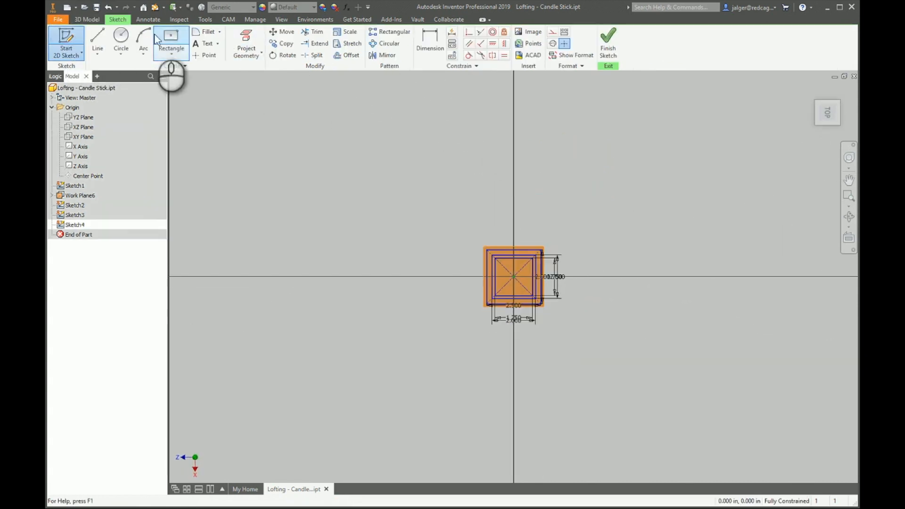
click(120, 36)
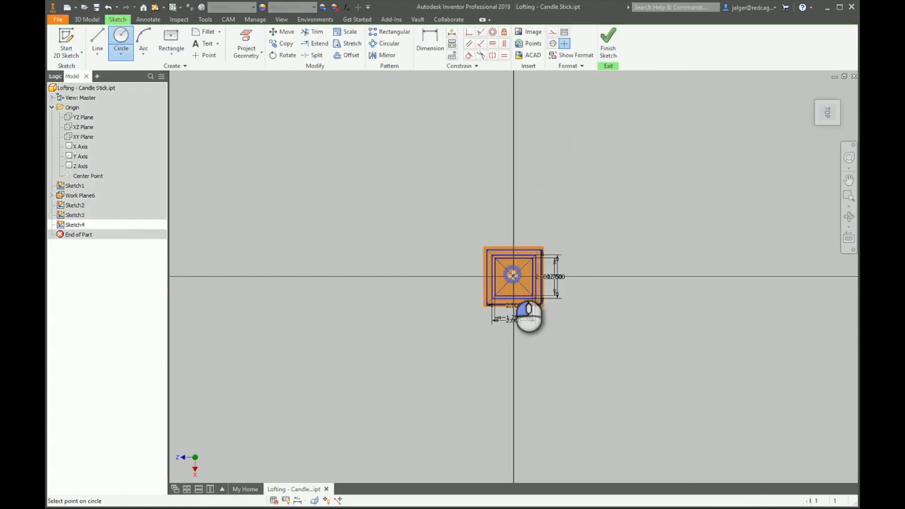
click(514, 276)
key(Return)
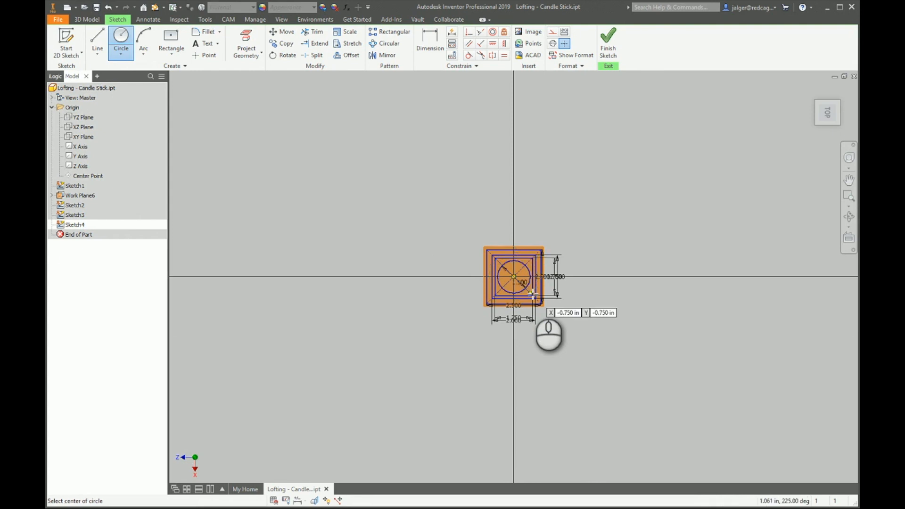
click(609, 43)
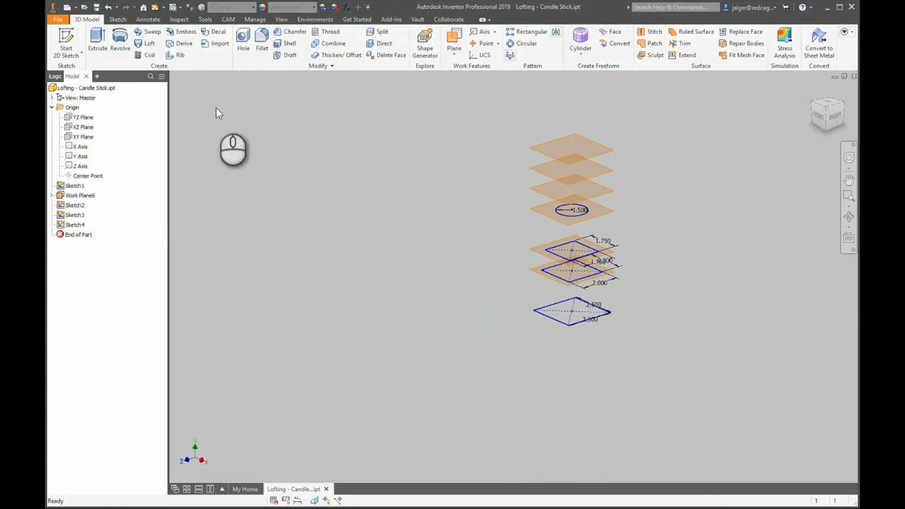
- Sketch a 2 in diameter circle on the fourth work plane, centered on the origin, and finish the sketch
click(66, 43)
click(604, 197)
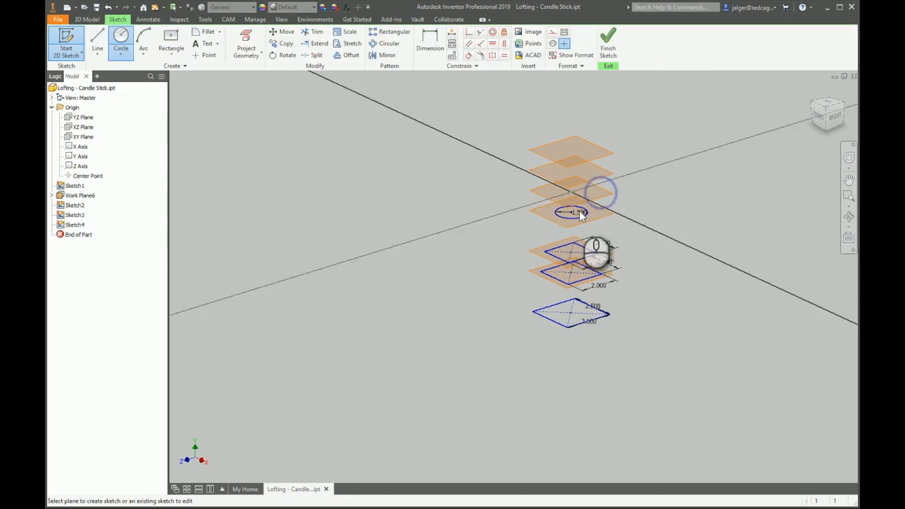
click(122, 38)
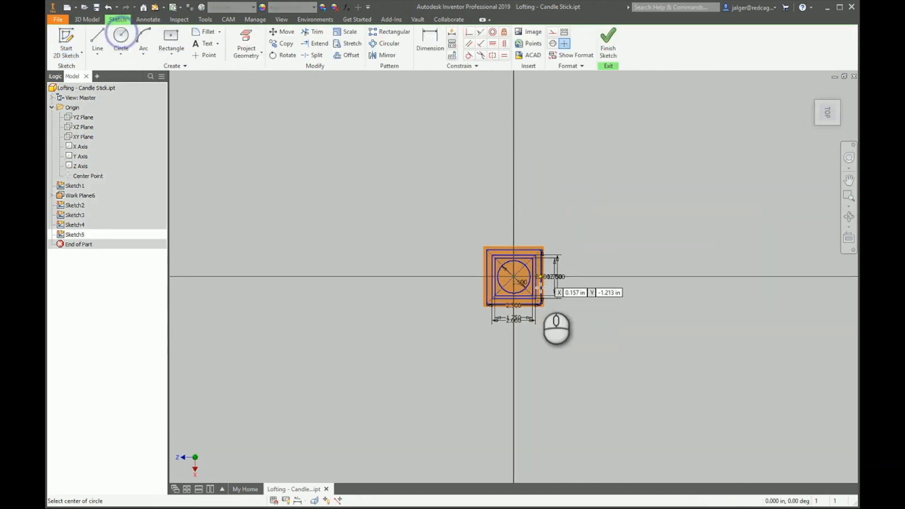
click(514, 277)
key(Return)
click(608, 44)
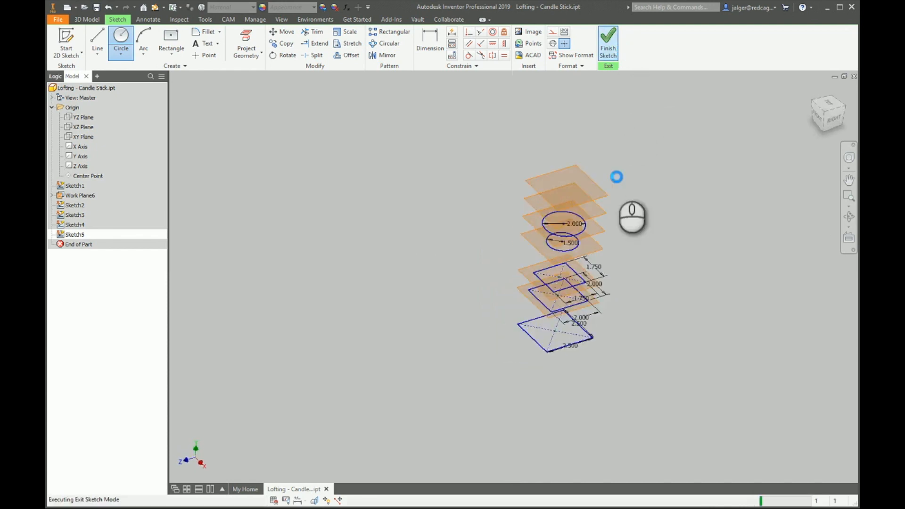
- Start a sketch on the fifth work plane, project the 2 in circle from the plane below into it, and finish the sketch
scroll(589, 208, up, 3)
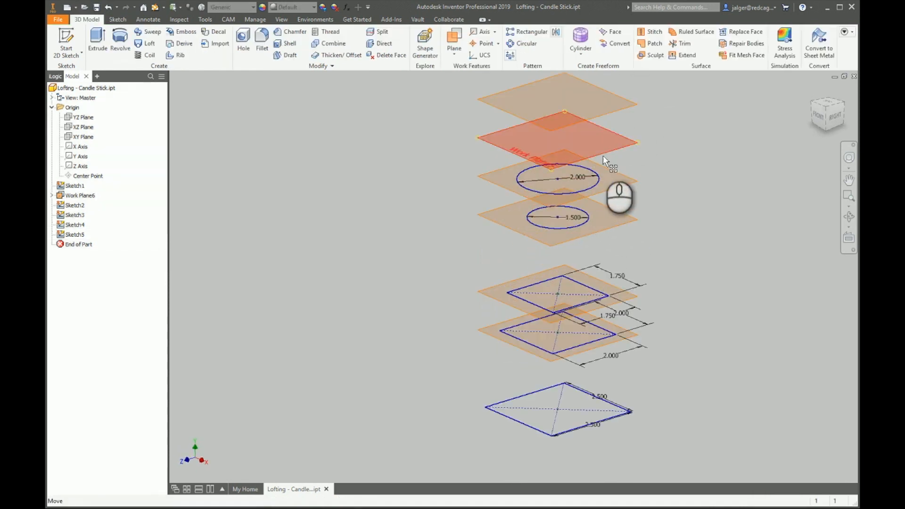
click(66, 40)
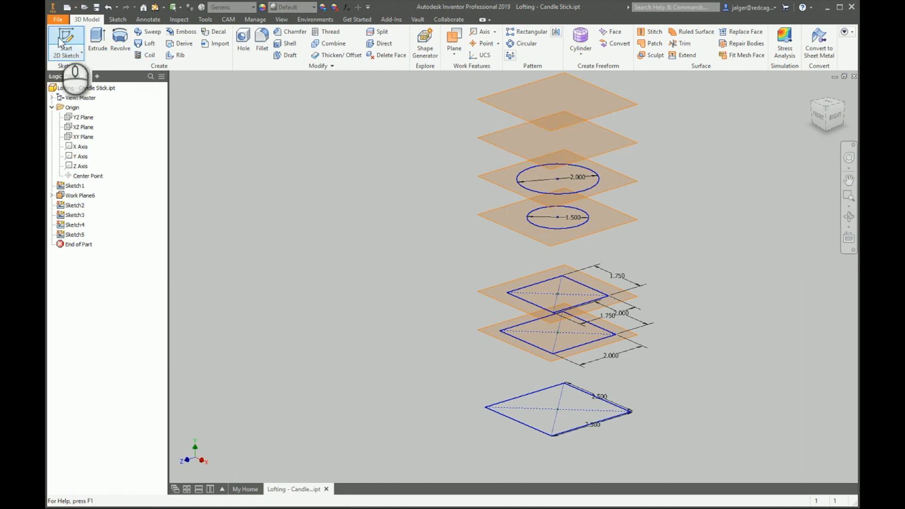
click(620, 143)
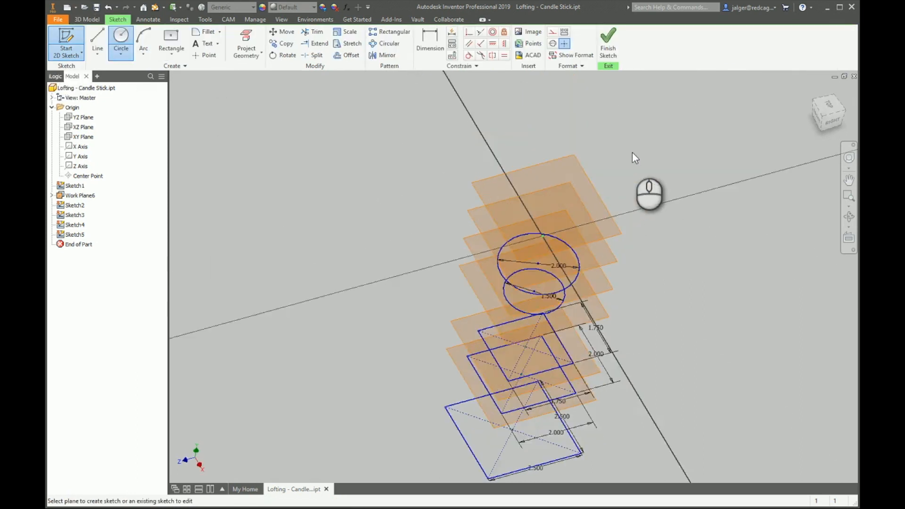
click(246, 38)
click(537, 241)
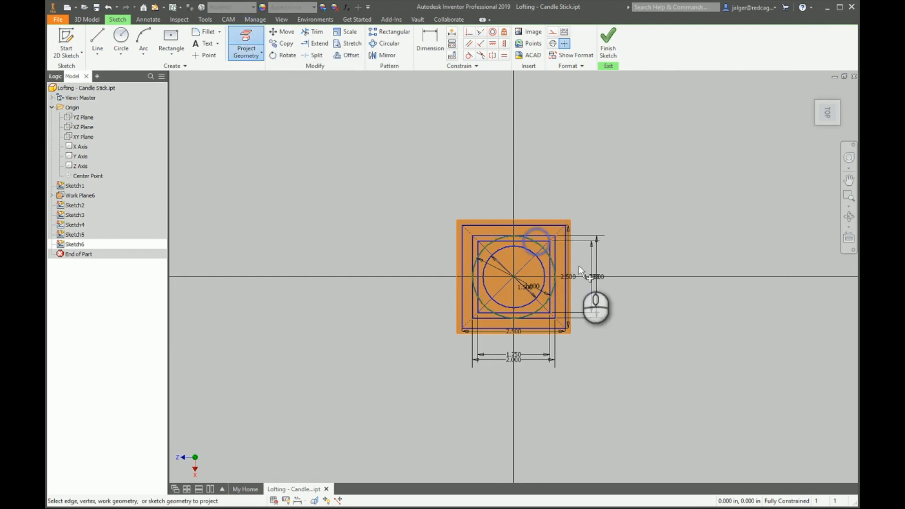
click(610, 37)
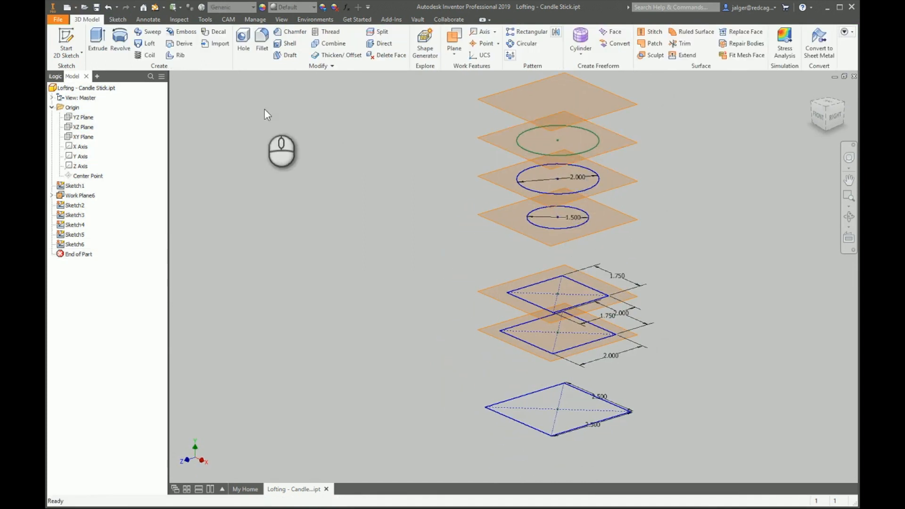
- Sketch a 2.5 in diameter circle on the topmost work plane, centered on the origin, and finish the sketch
click(71, 43)
click(522, 118)
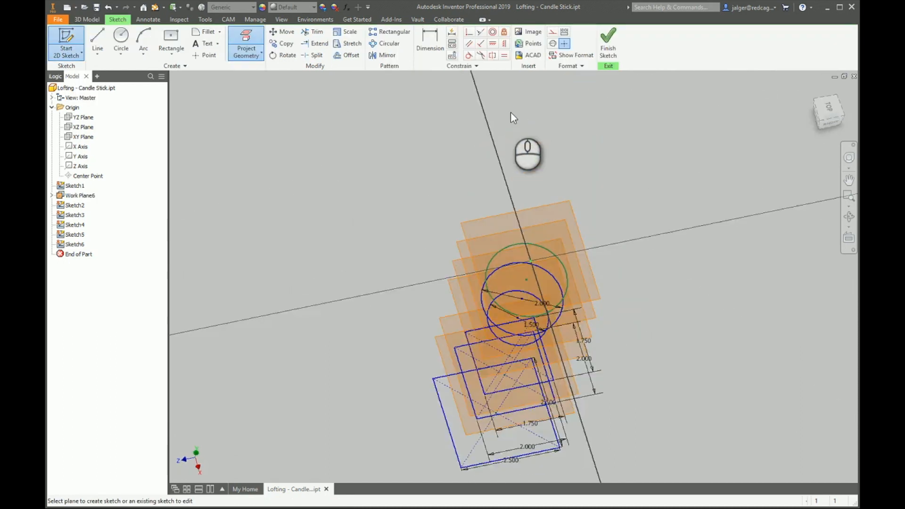
click(120, 38)
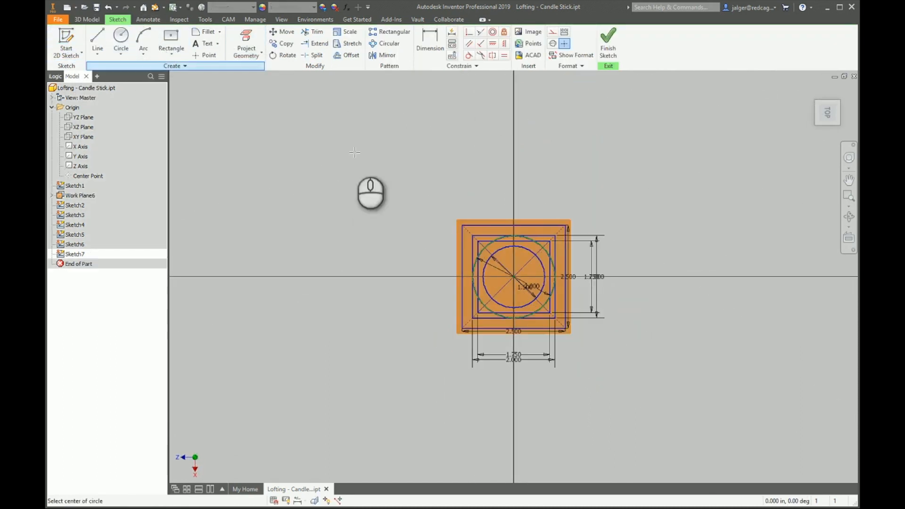
click(514, 276)
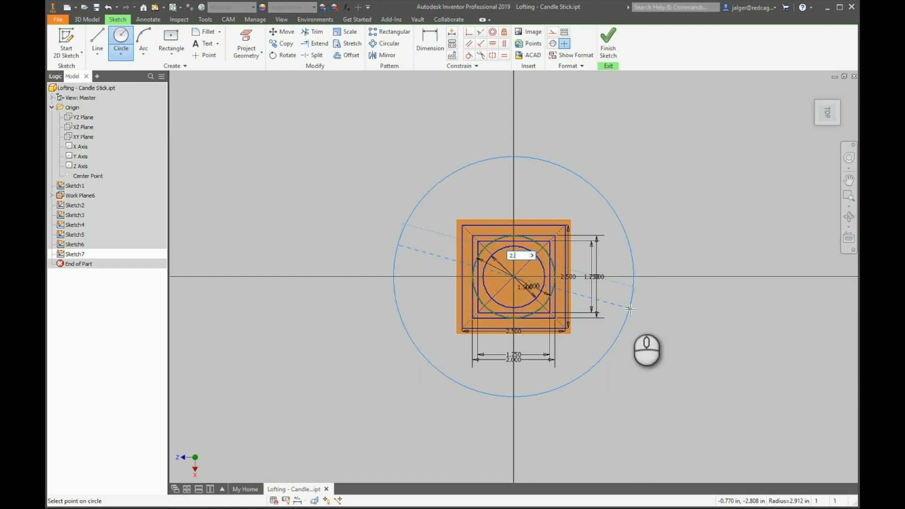
text(2.5)
key(Return)
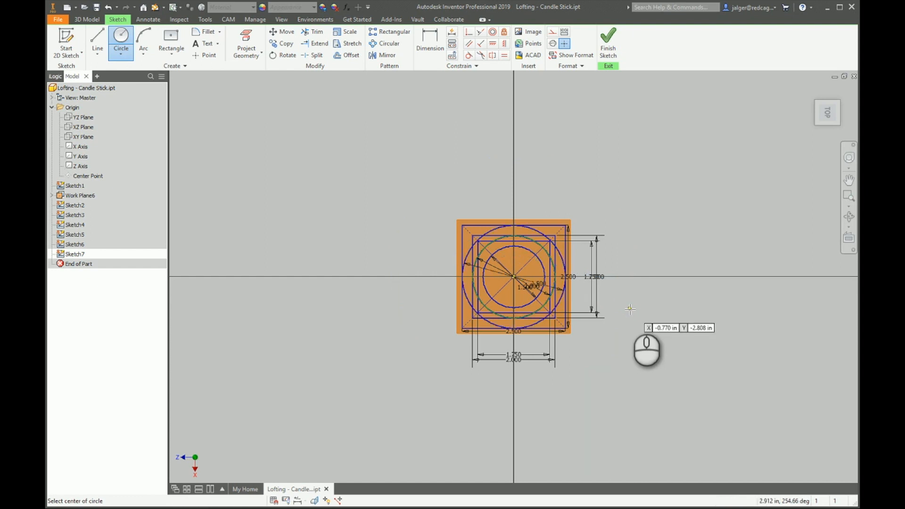
click(612, 45)
- Expand the nested work planes in the model tree from Work Plane6 down to Work Plane1
middle_drag(719, 197, 683, 207)
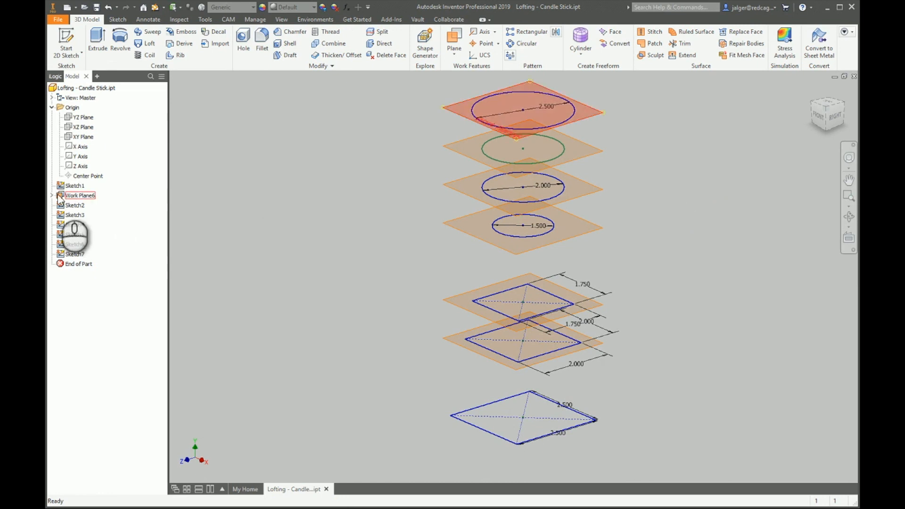
click(52, 196)
click(59, 205)
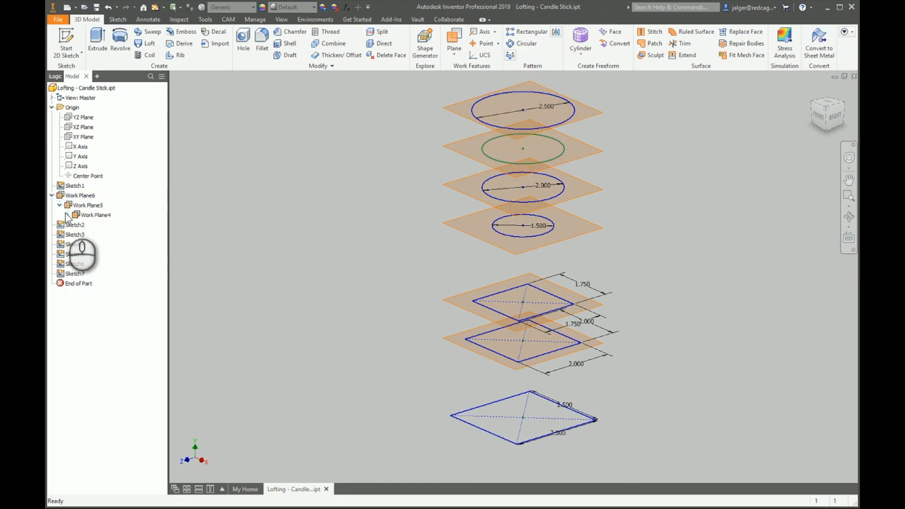
click(67, 215)
click(76, 225)
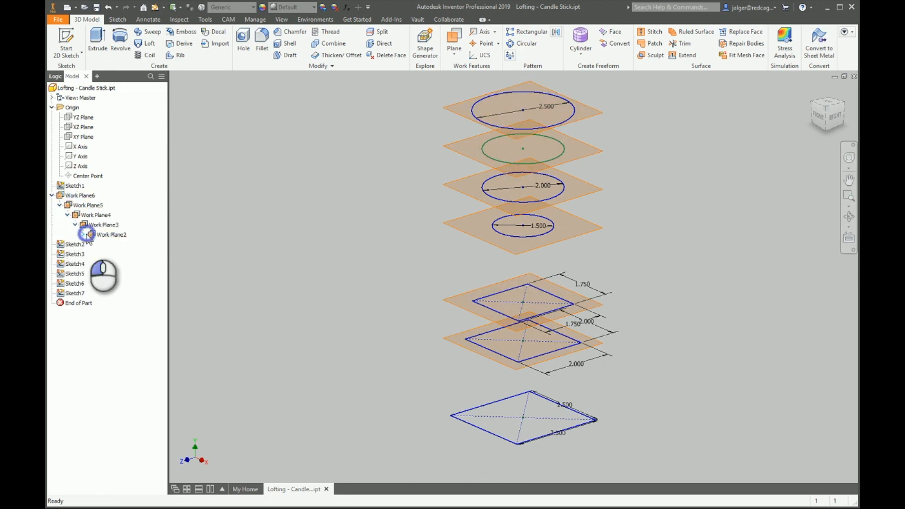
click(83, 234)
click(90, 245)
- Hide all six work planes, Work Plane1 through Work Plane6, together
click(113, 244)
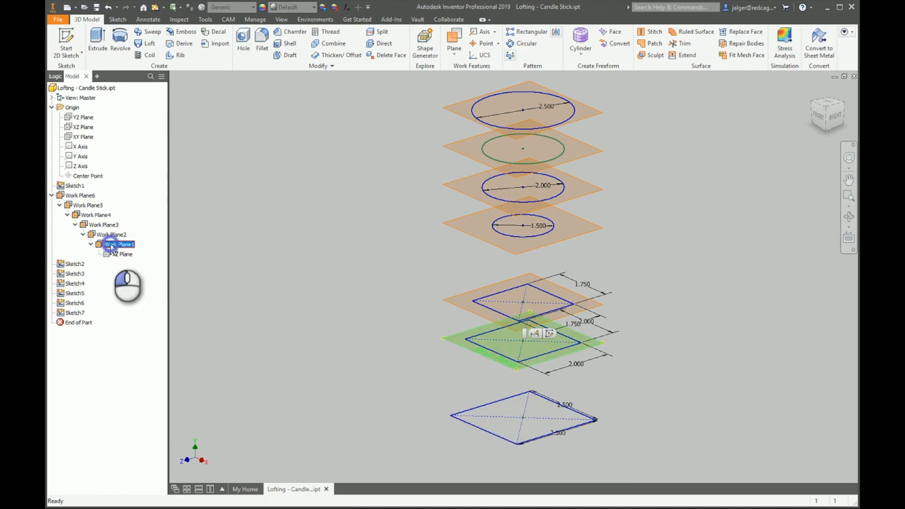
ctrl+click(106, 234)
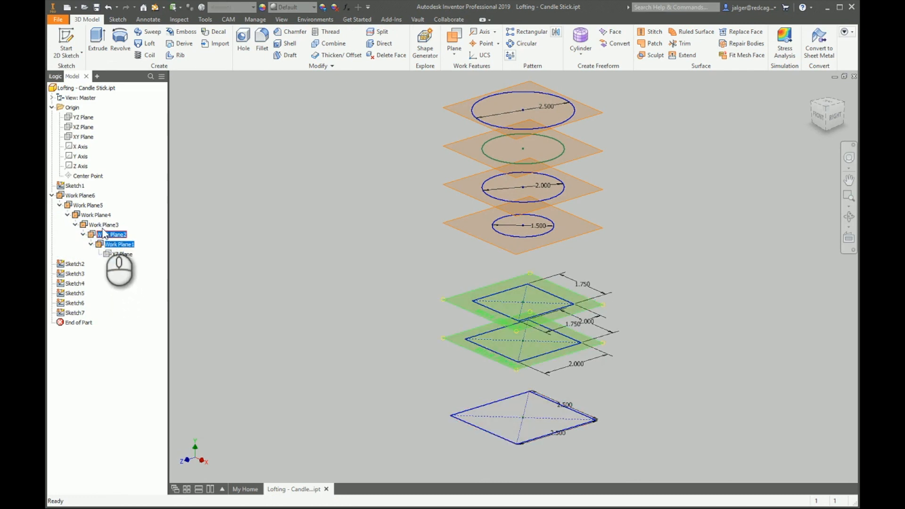
ctrl+click(97, 225)
ctrl+click(90, 215)
ctrl+click(89, 206)
ctrl+click(85, 196)
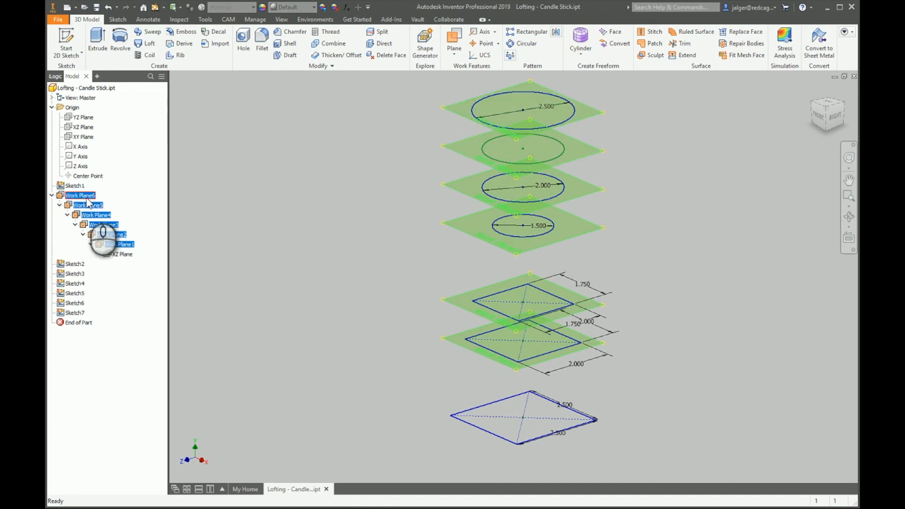
right_click(86, 200)
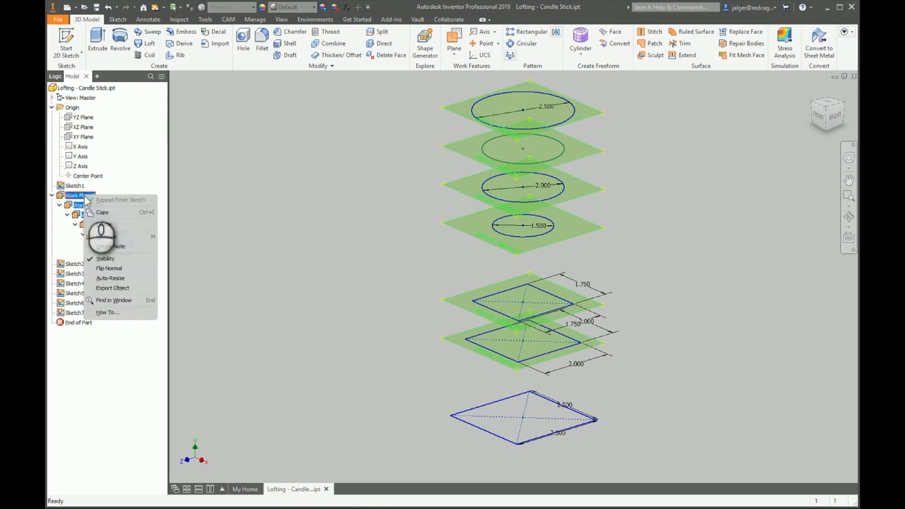
click(106, 259)
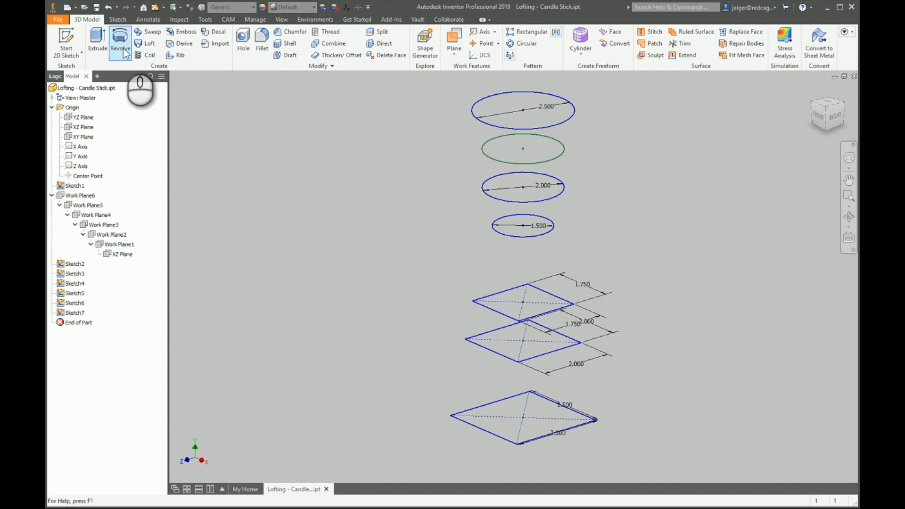
click(146, 44)
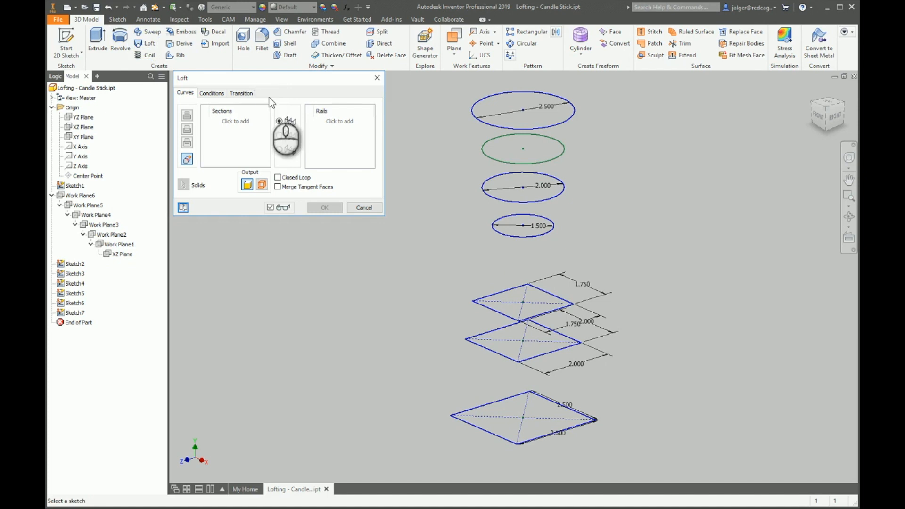
middle_drag(409, 314, 413, 301)
click(486, 403)
click(503, 342)
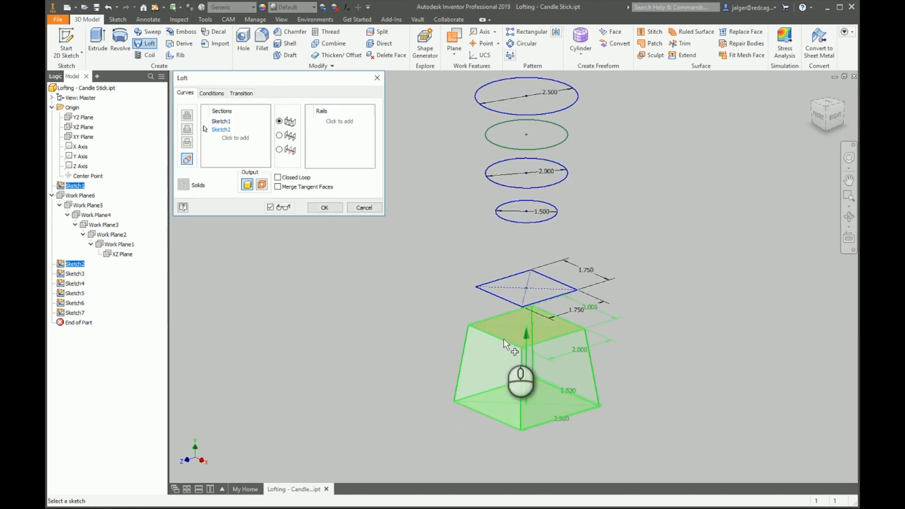
click(510, 303)
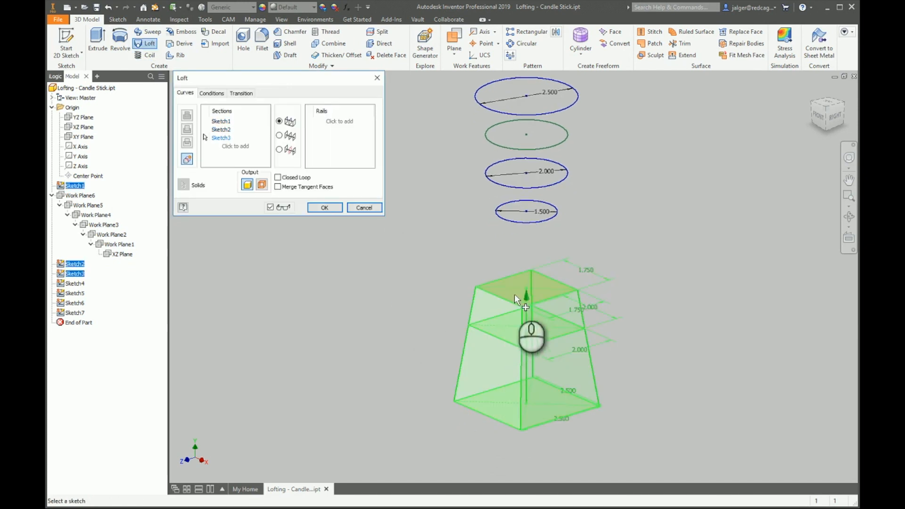
click(526, 219)
click(540, 171)
click(541, 149)
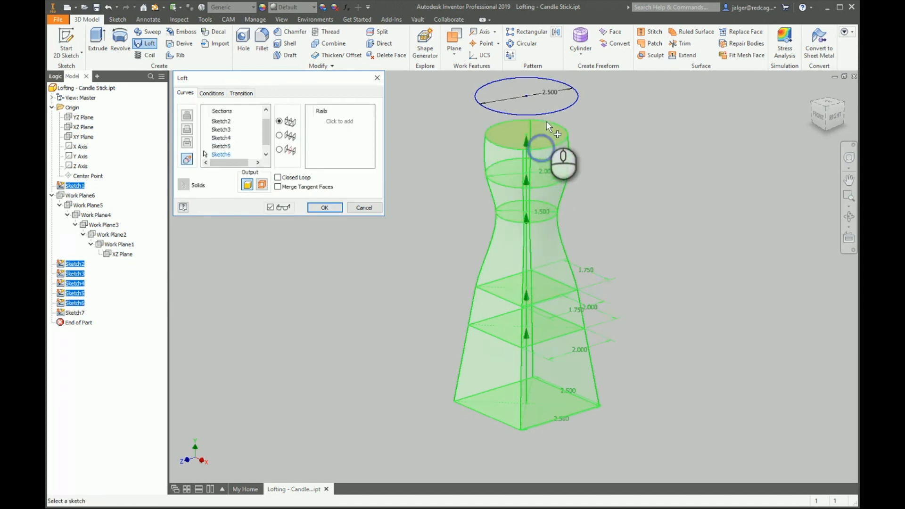
click(545, 115)
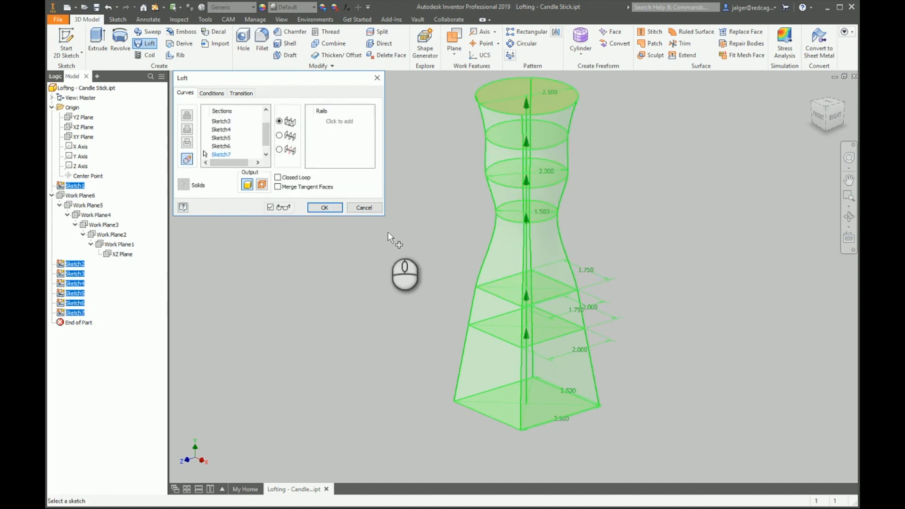
click(364, 207)
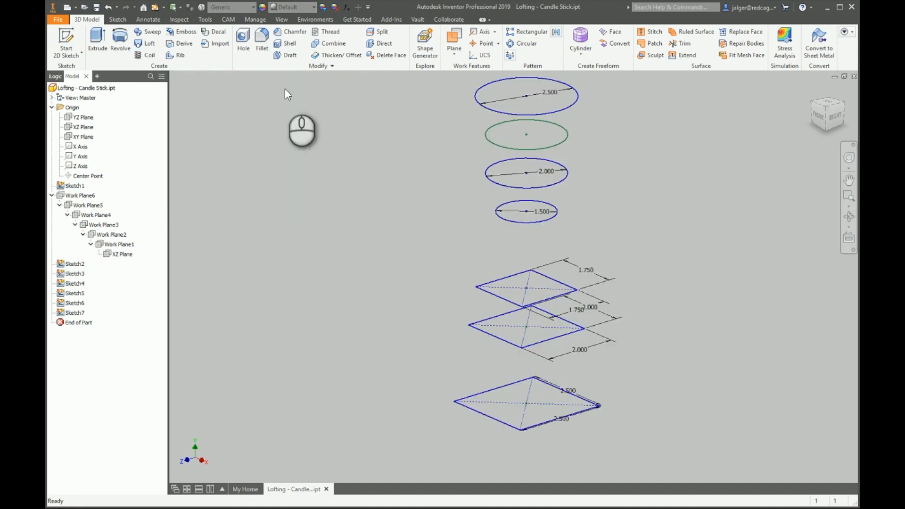
- Start a loft and add Sketch1 to Sketch4 as sections from the base upward, followed by Sketch6, Sketch5 and Sketch7 in that order
click(148, 45)
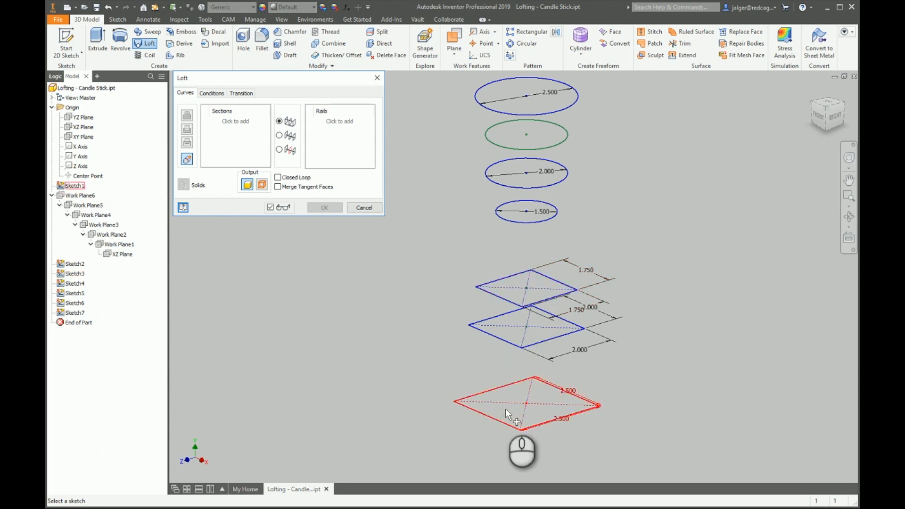
click(495, 420)
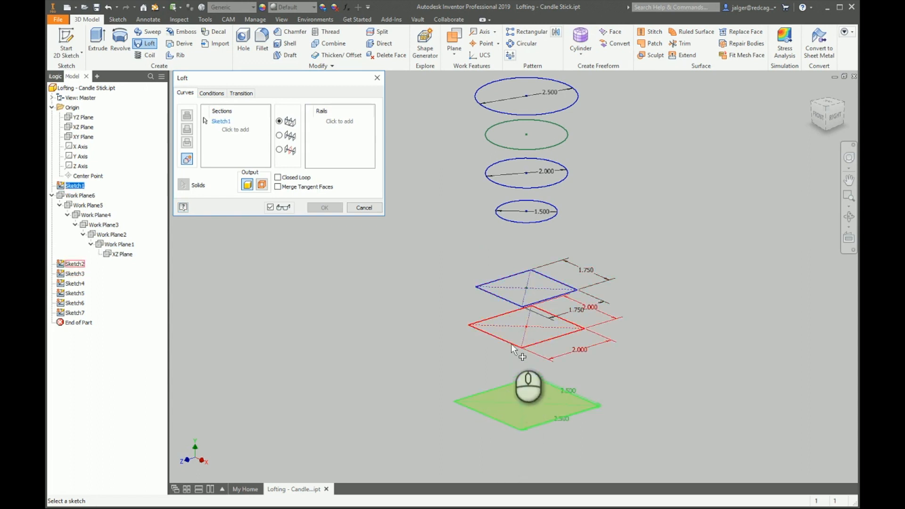
click(512, 343)
click(517, 302)
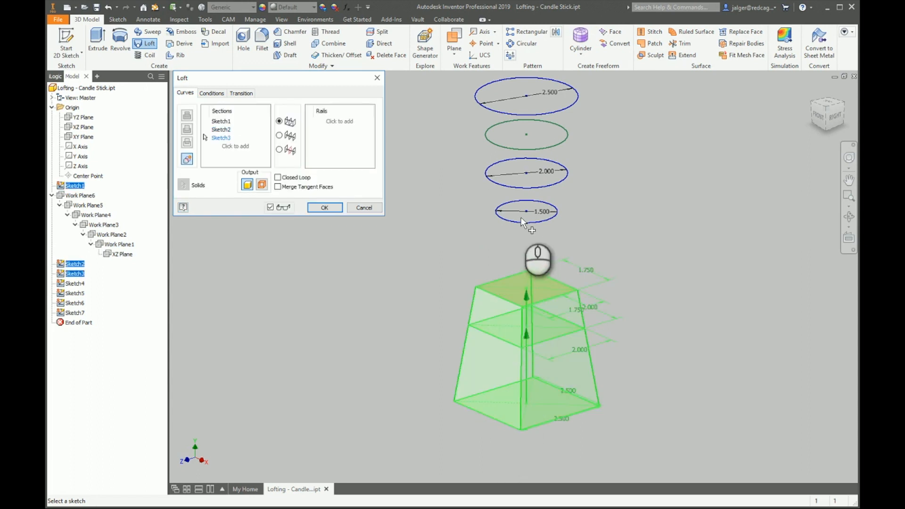
click(522, 221)
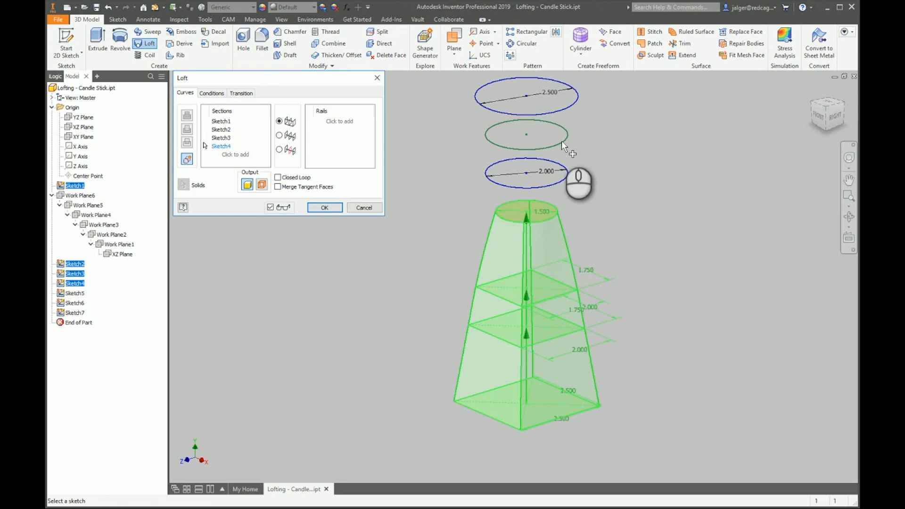
click(562, 140)
click(563, 179)
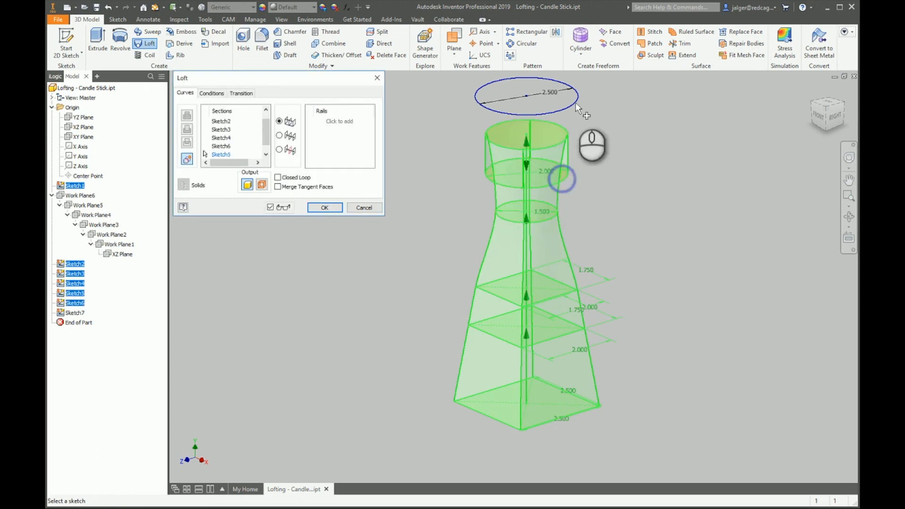
click(574, 100)
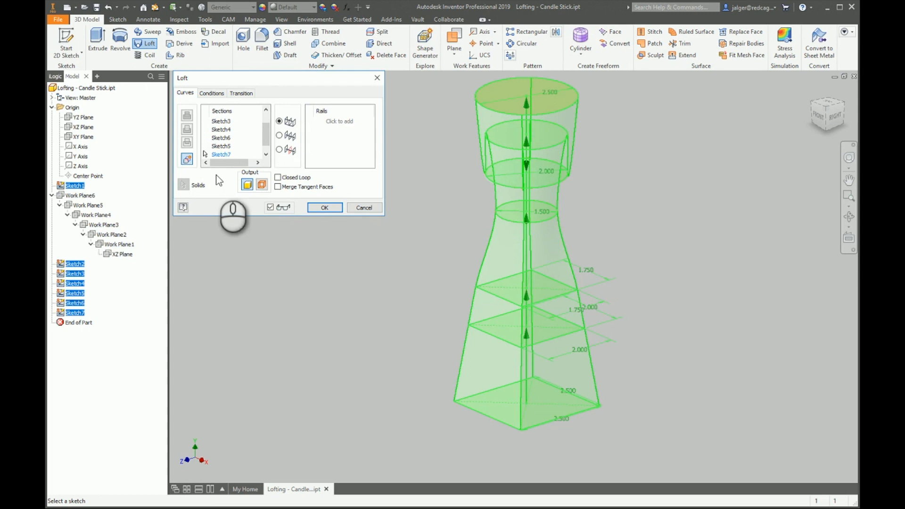
- Reorder the loft sections so that Sketch5 comes before Sketch6
click(220, 147)
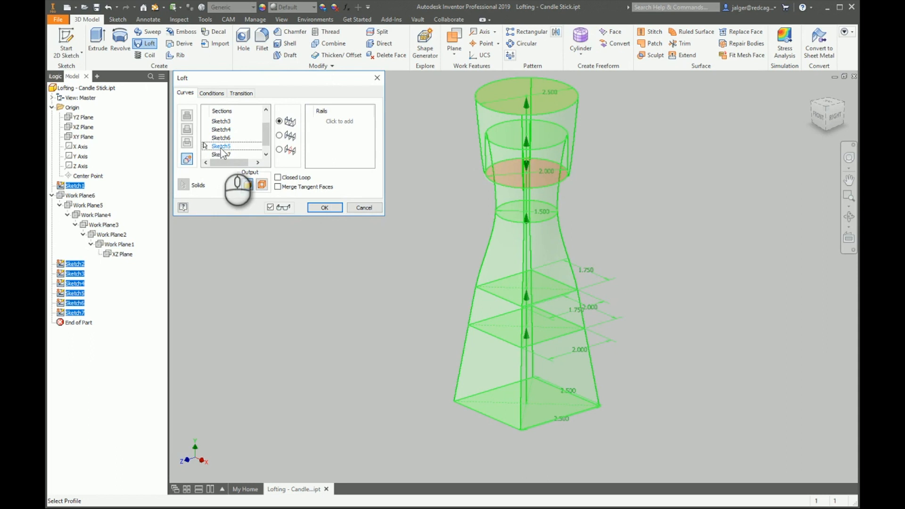
drag(220, 148, 221, 137)
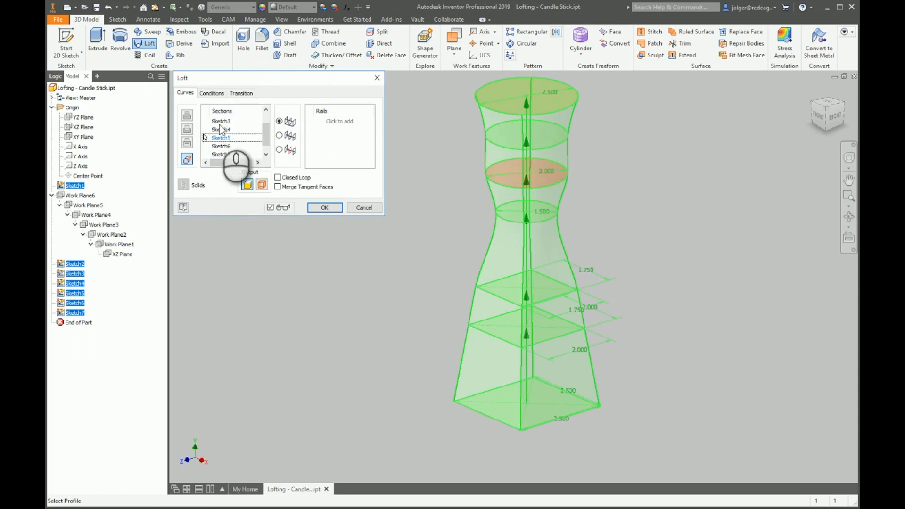
drag(228, 150, 230, 142)
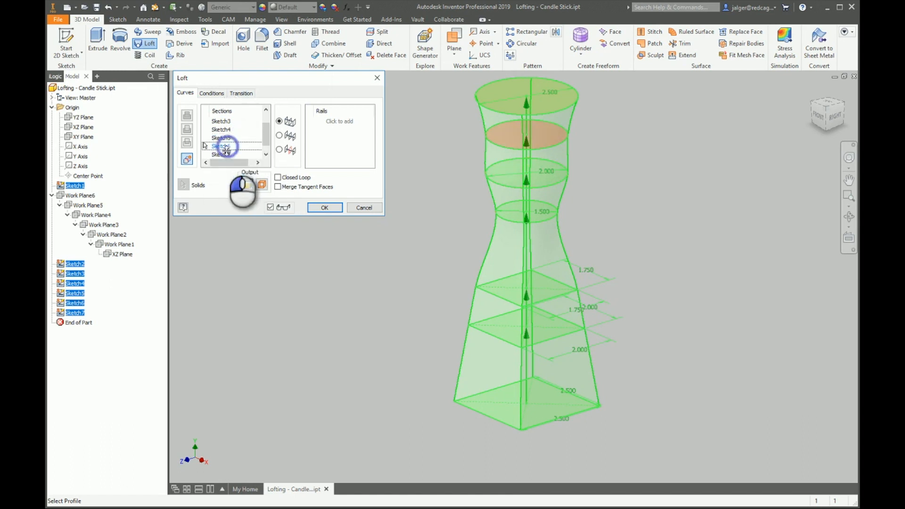
- Create the solid loft through the seven sections, ordered from Sketch1 to Sketch7
drag(237, 142, 238, 144)
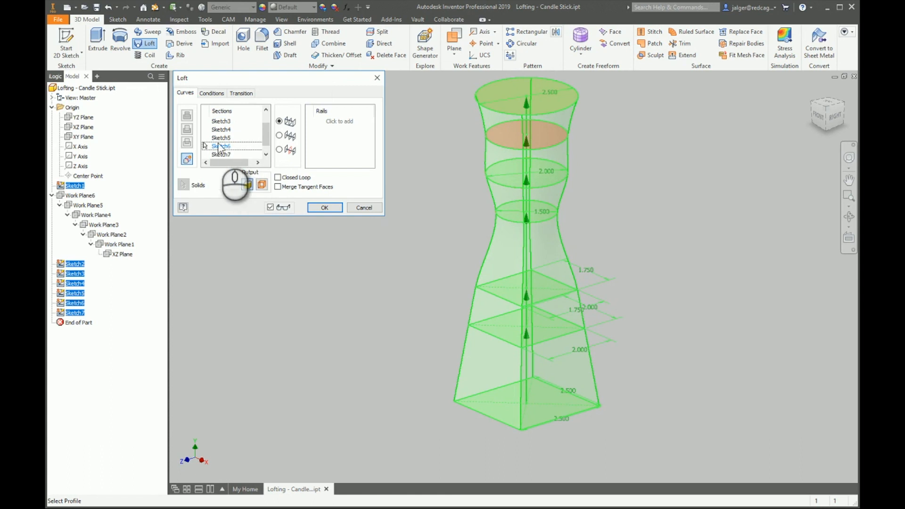
click(323, 208)
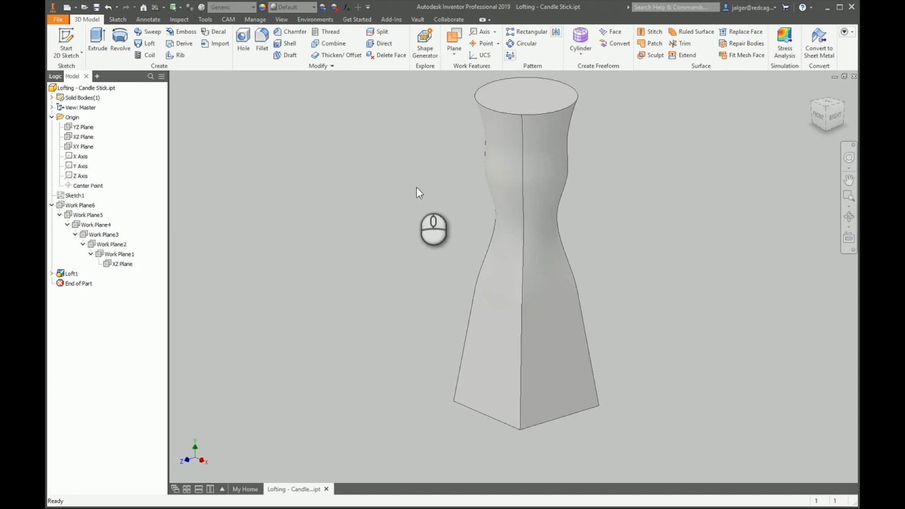
- Start a fillet with two constant-radius edge sets and assign the candle stick's four tapered corner edges to the first at 0.5 in
click(265, 47)
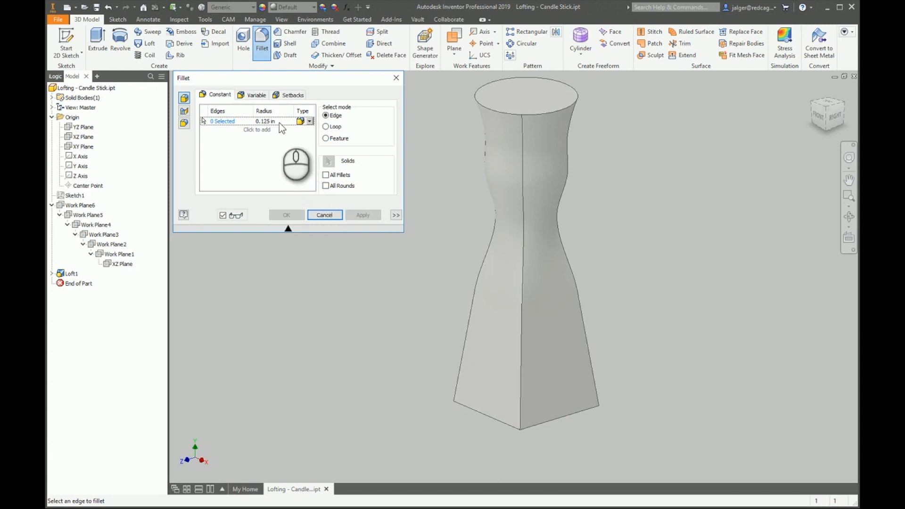
click(267, 132)
click(278, 121)
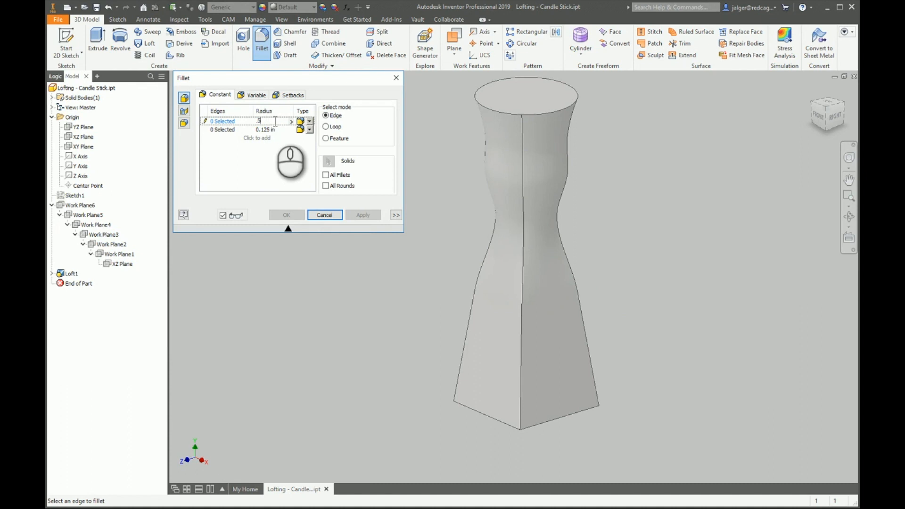
click(532, 284)
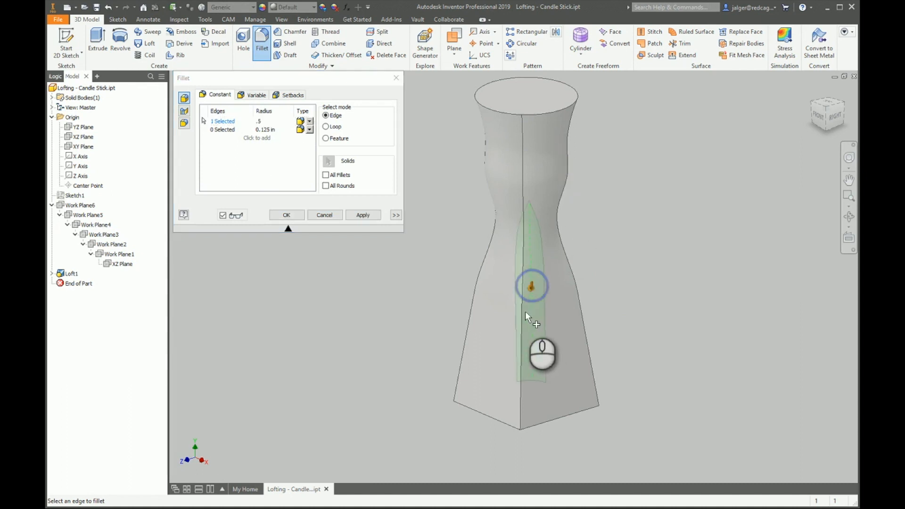
click(473, 288)
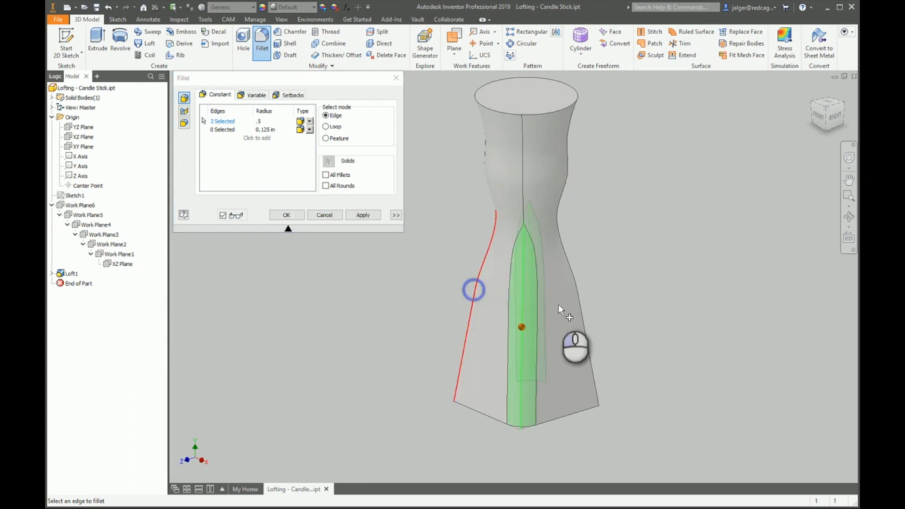
click(578, 304)
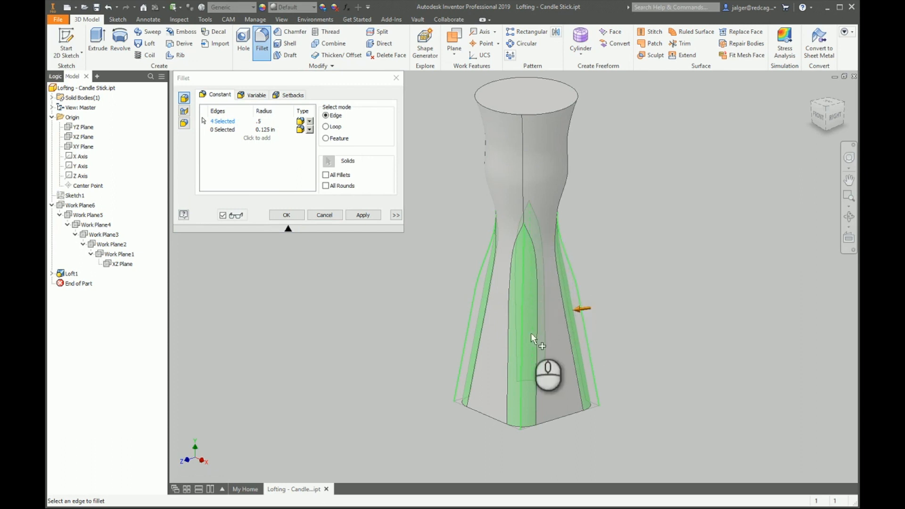
- Add the circular top rim to the second edge set at 0.125 in and apply both fillets
click(270, 137)
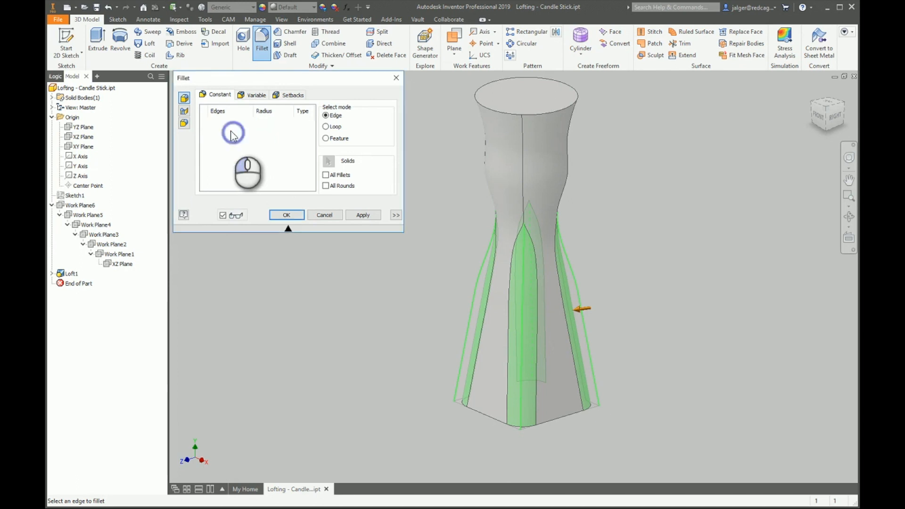
click(475, 97)
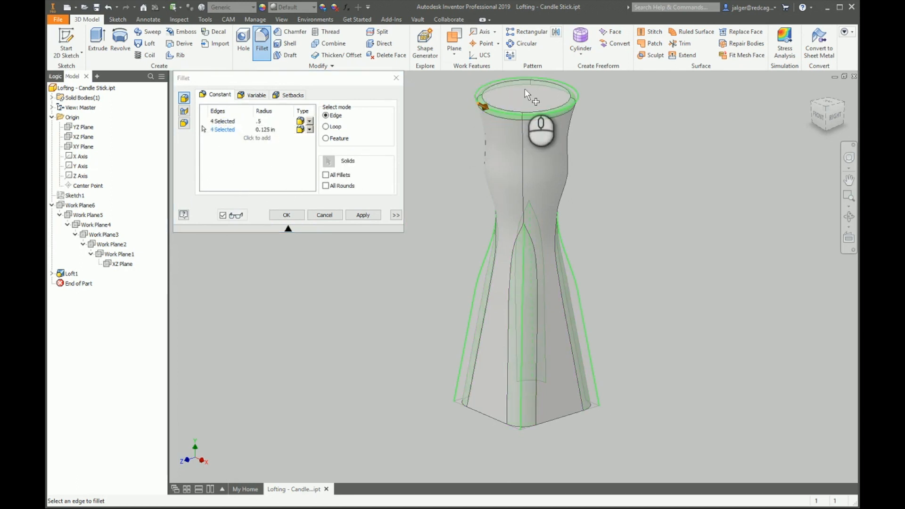
click(372, 217)
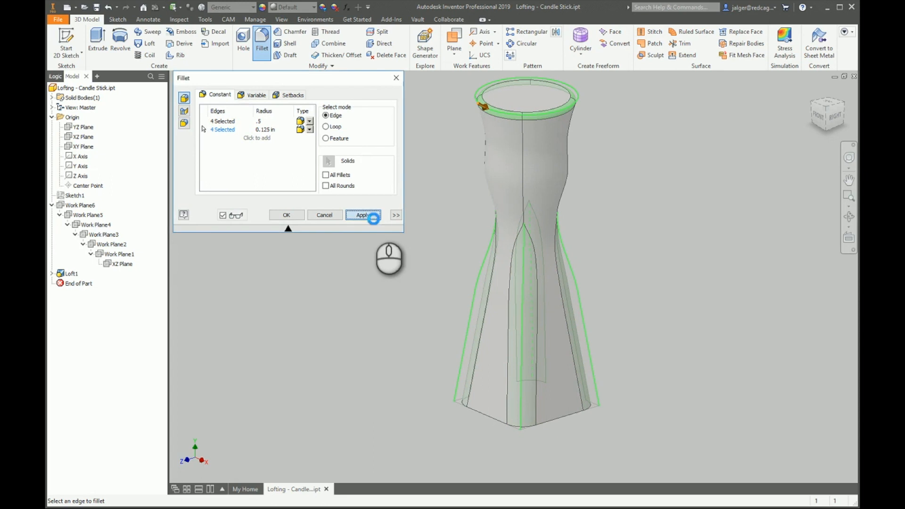
click(396, 78)
- Sketch a 1 in diameter circle centred on the candle stick's top face and finish the sketch
click(66, 40)
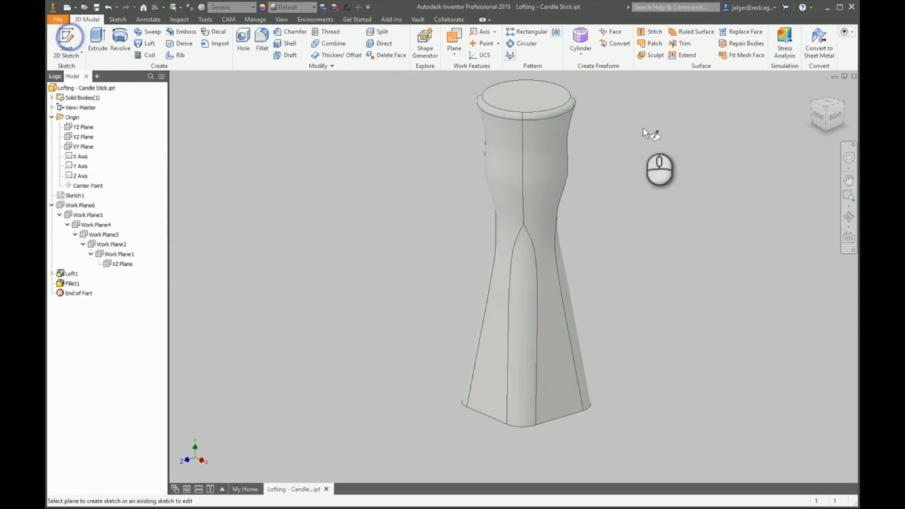
click(529, 92)
click(121, 39)
click(520, 277)
key(Return)
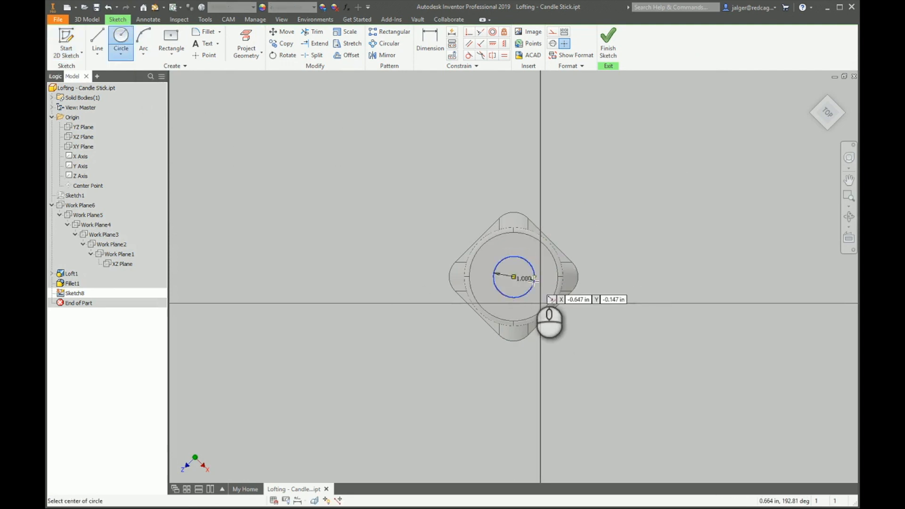
click(609, 42)
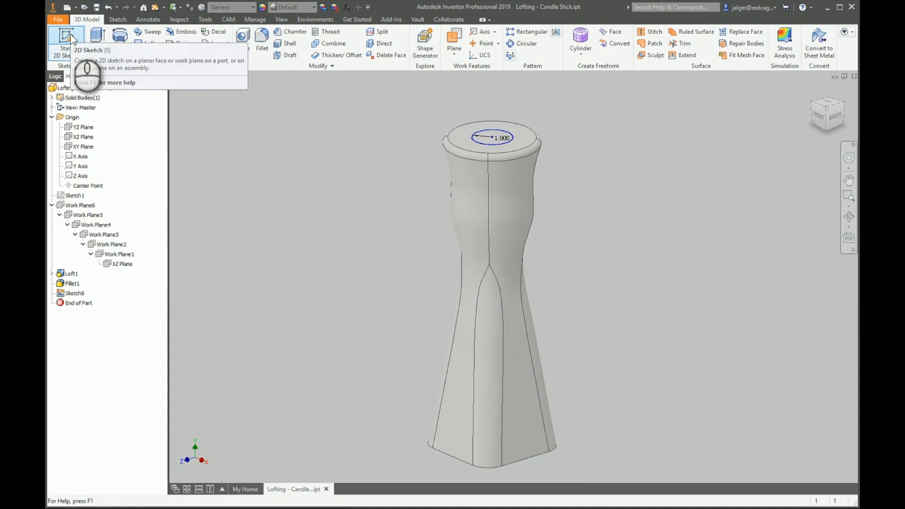
- Cut the circle 2.25 in down into the candle stick with Extrude to form the candle hole
key(e)
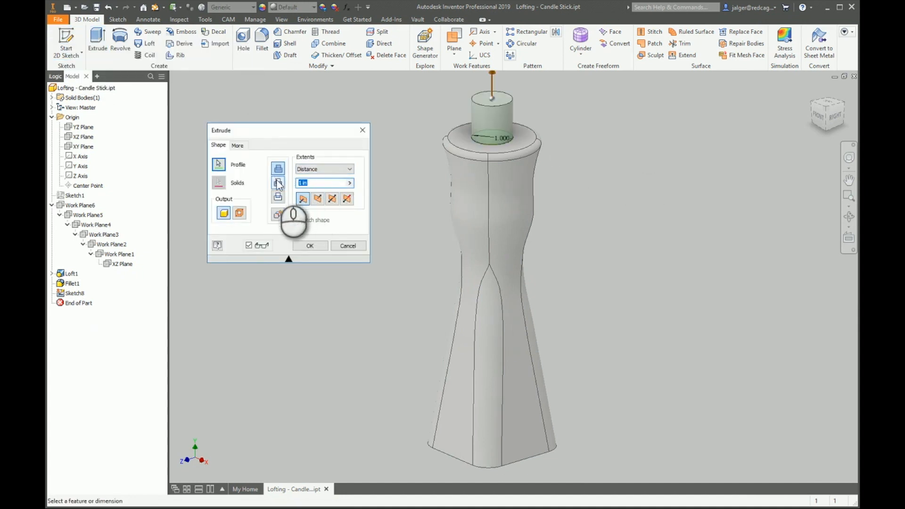
click(278, 183)
drag(493, 204, 496, 255)
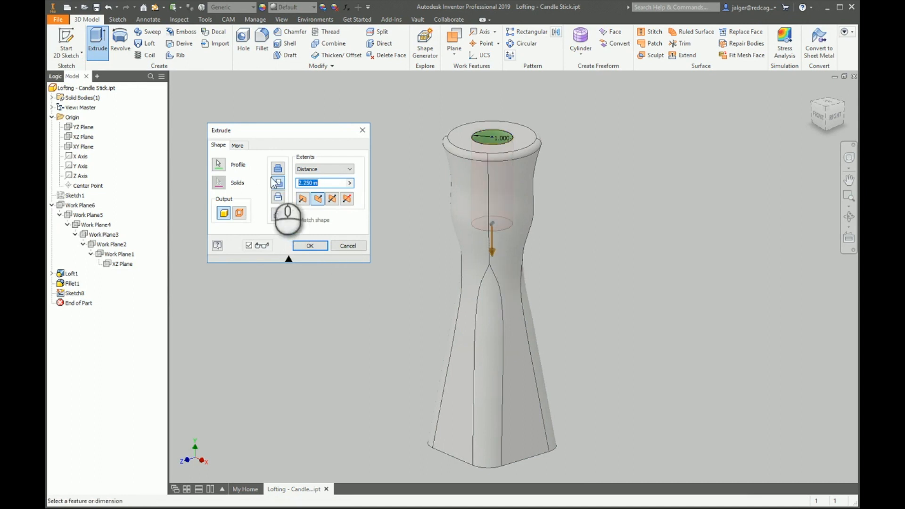
click(311, 246)
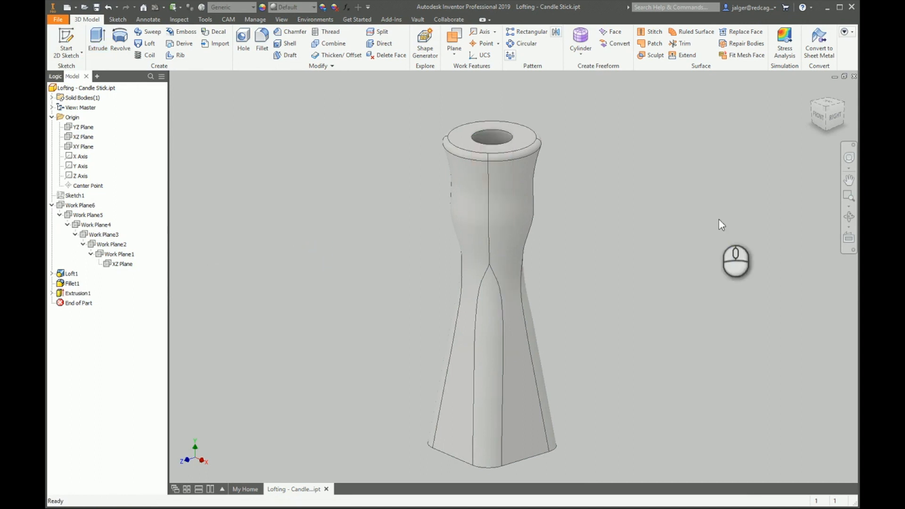
- Chamfer the upper edge of the candle hole with a distance of 0.125 in
click(291, 35)
click(512, 132)
click(346, 221)
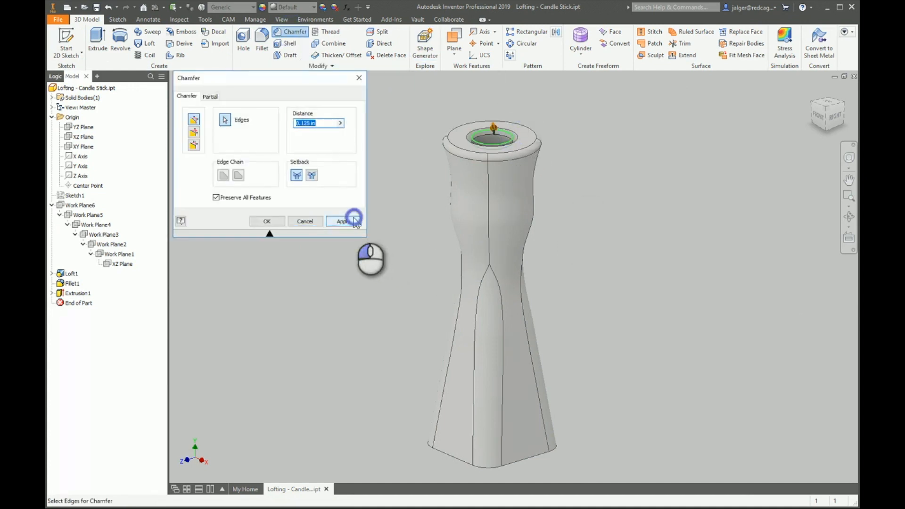
click(363, 80)
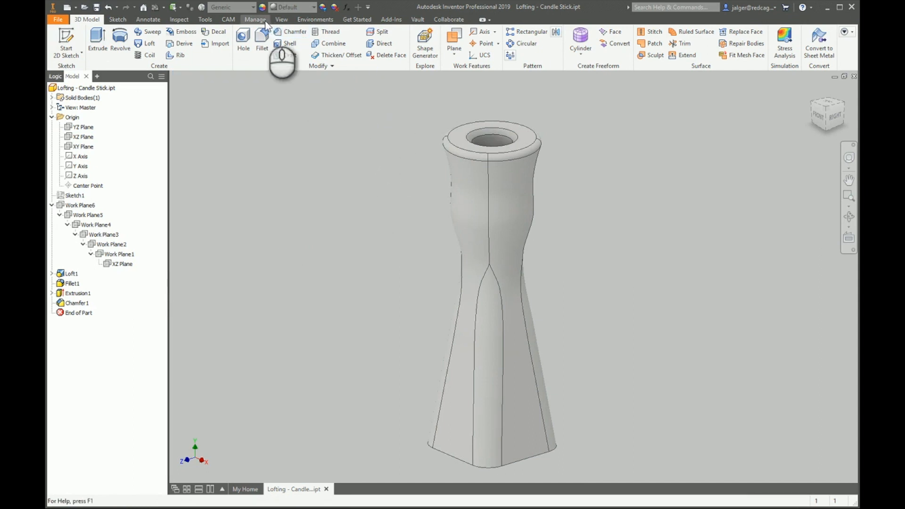
- Assign the material Brass, Soft Yellow to the candle stick
click(252, 7)
scroll(272, 60, up, 4)
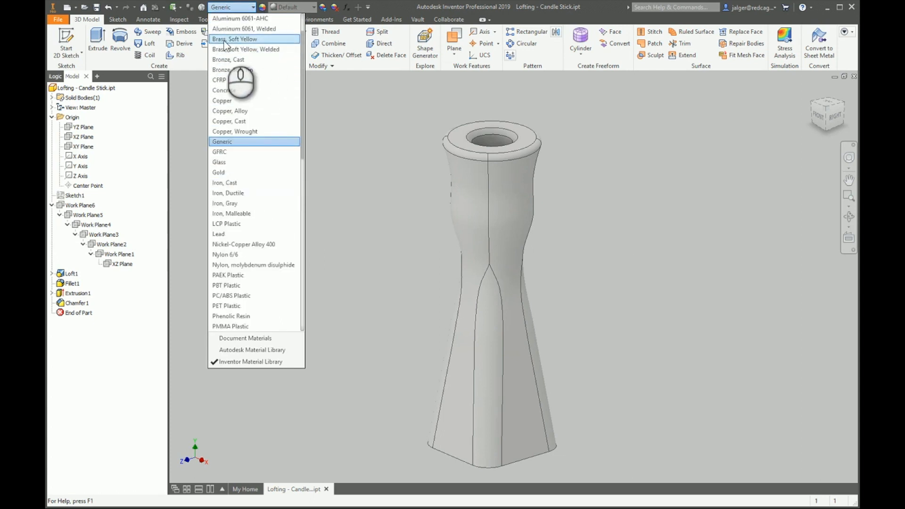
click(225, 43)
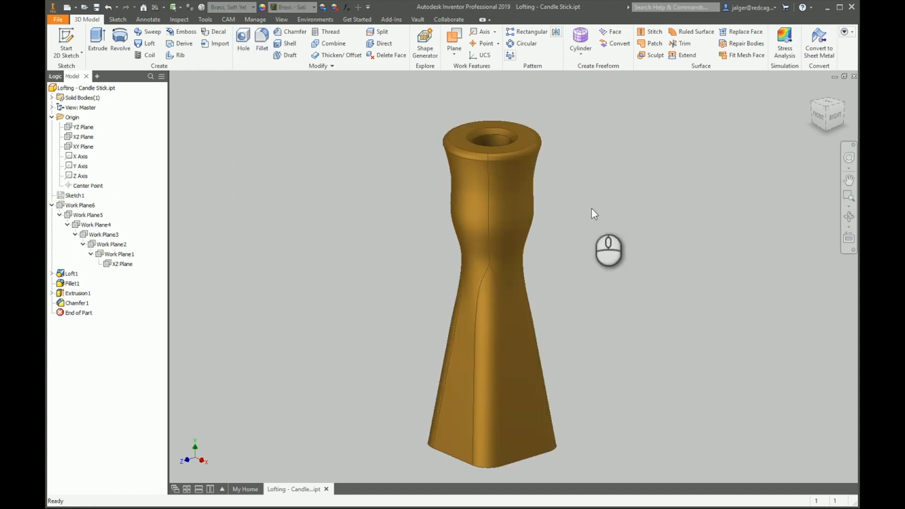
- Inspect the finished candle stick from the front, right and top, and return to the home view
click(819, 120)
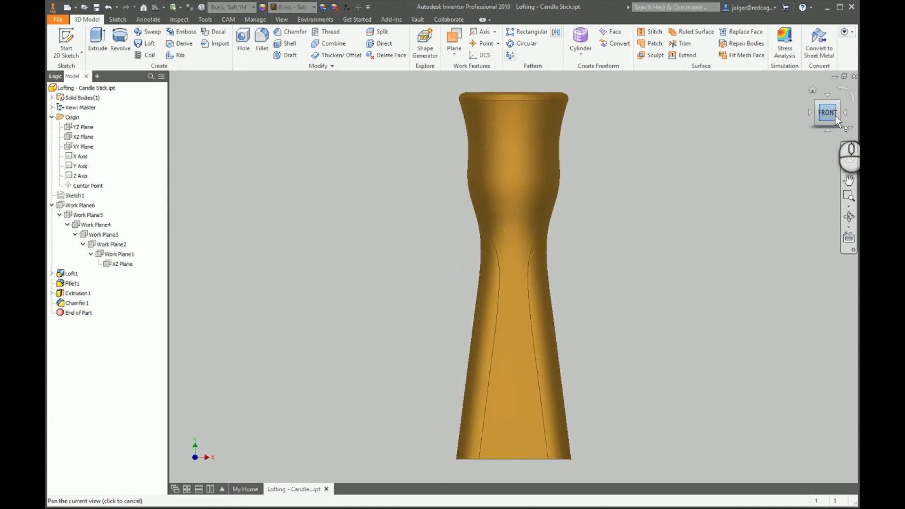
click(846, 113)
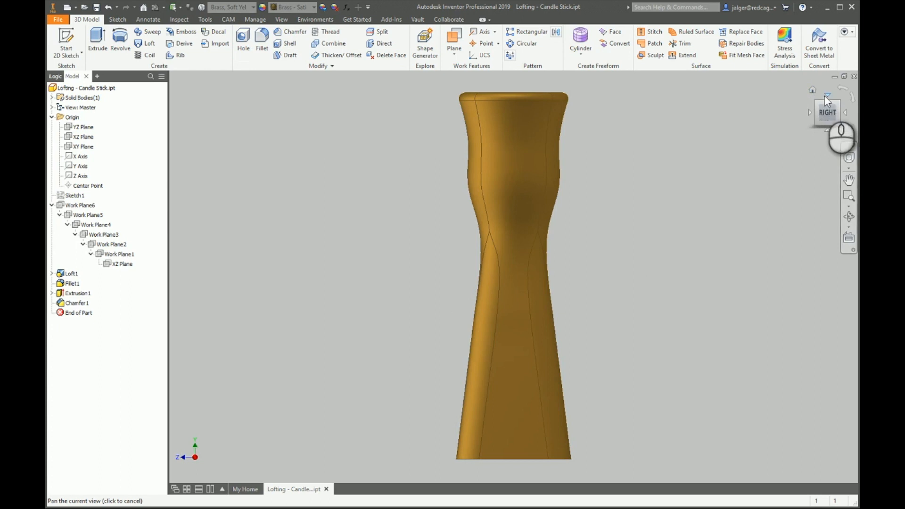
click(828, 97)
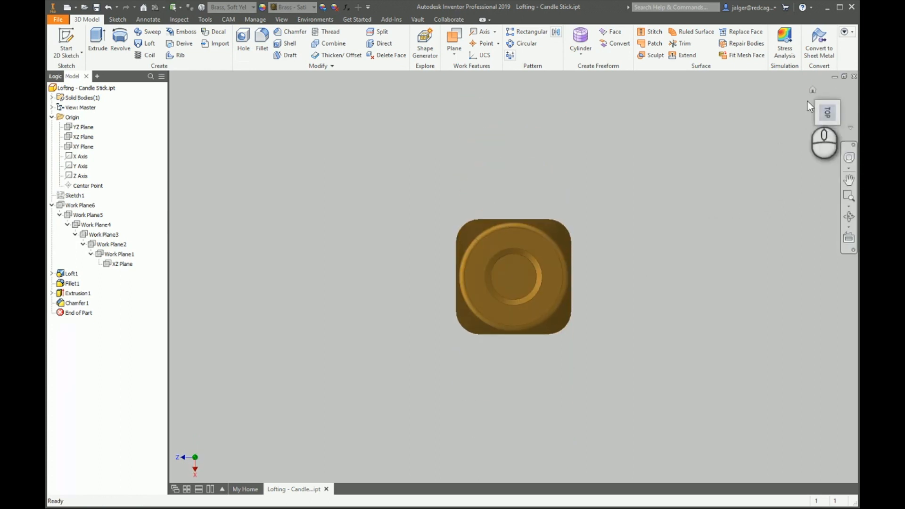
click(812, 89)
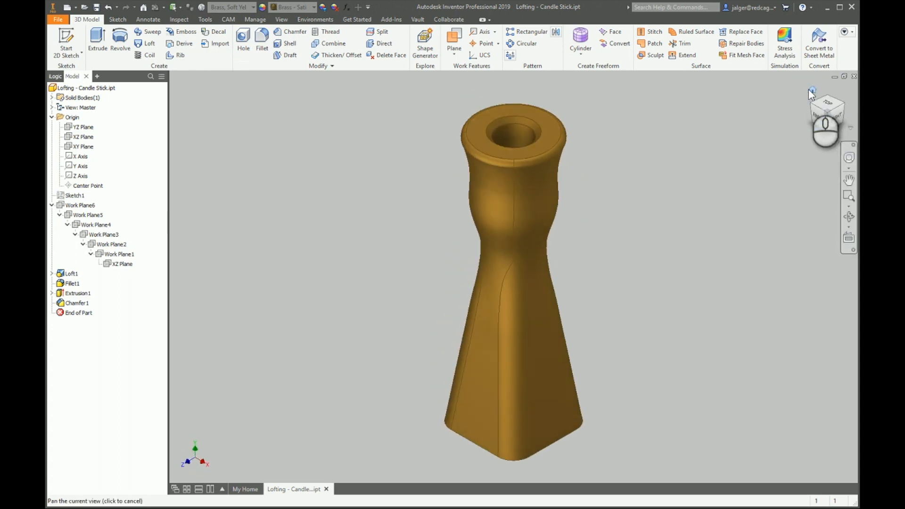